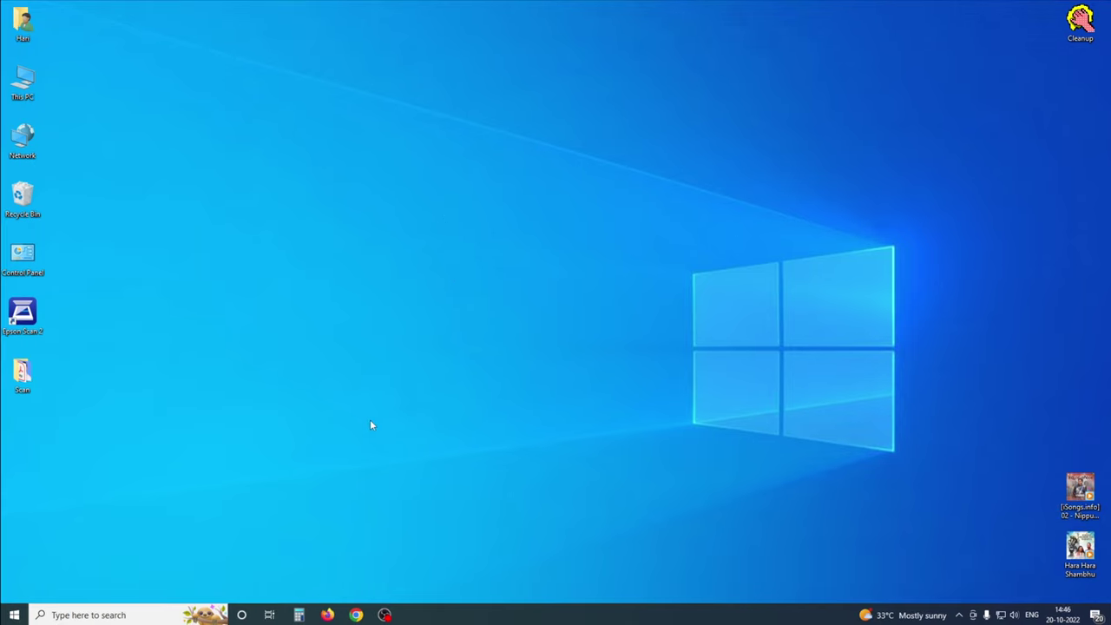
# Find and open the Defragment and Optimize Drives tool through Windows search
pyautogui.click(168, 617)
pyautogui.write('d')
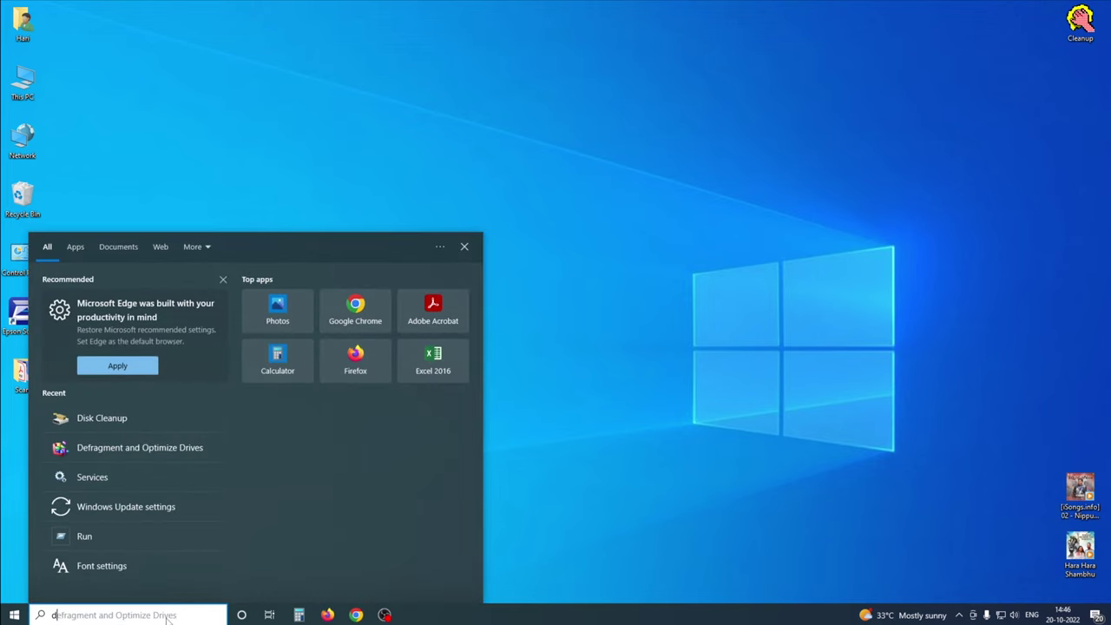
pyautogui.write('eframent')
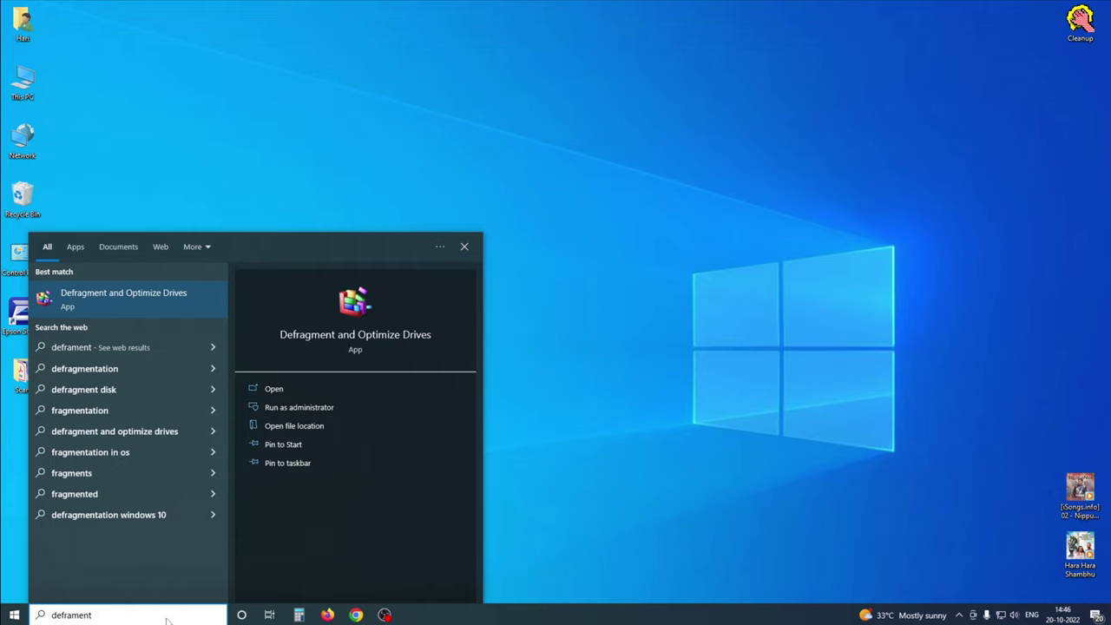
pyautogui.click(119, 304)
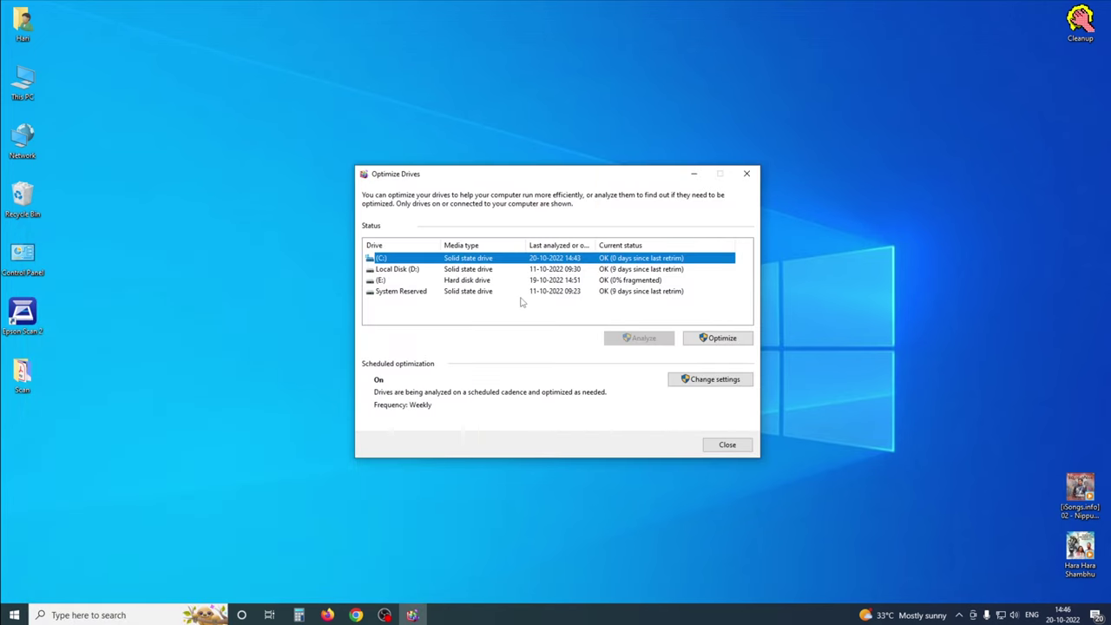
# Optimize the C: solid state drive and close the drive optimization window
pyautogui.click(478, 271)
pyautogui.click(480, 261)
pyautogui.click(721, 339)
pyautogui.click(718, 444)
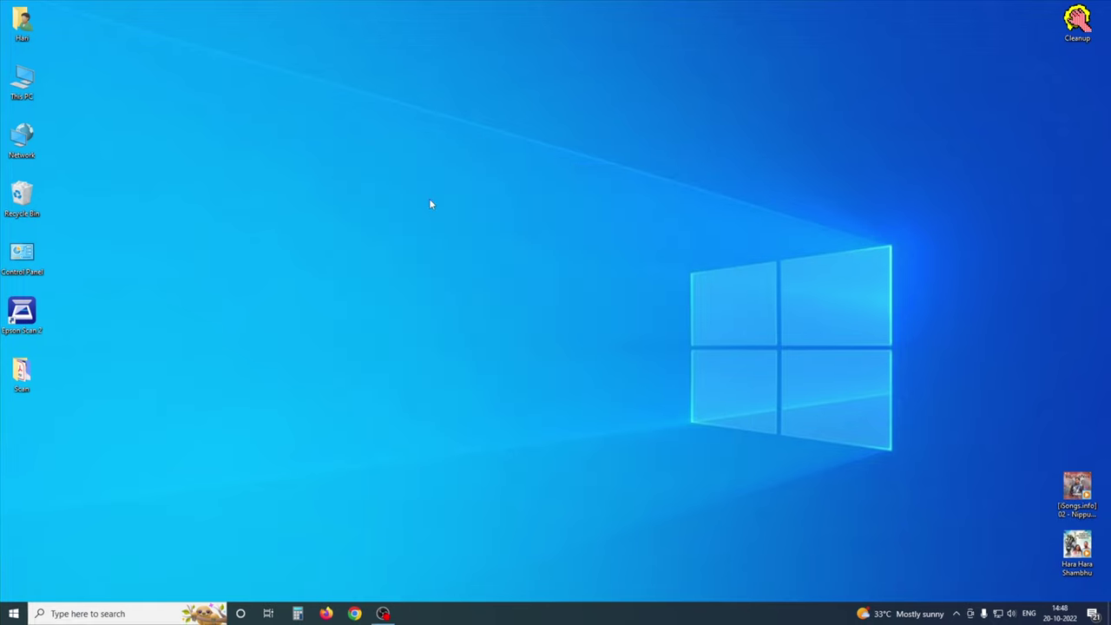
# Find and open the Disk Cleanup tool through Windows search
pyautogui.click(160, 615)
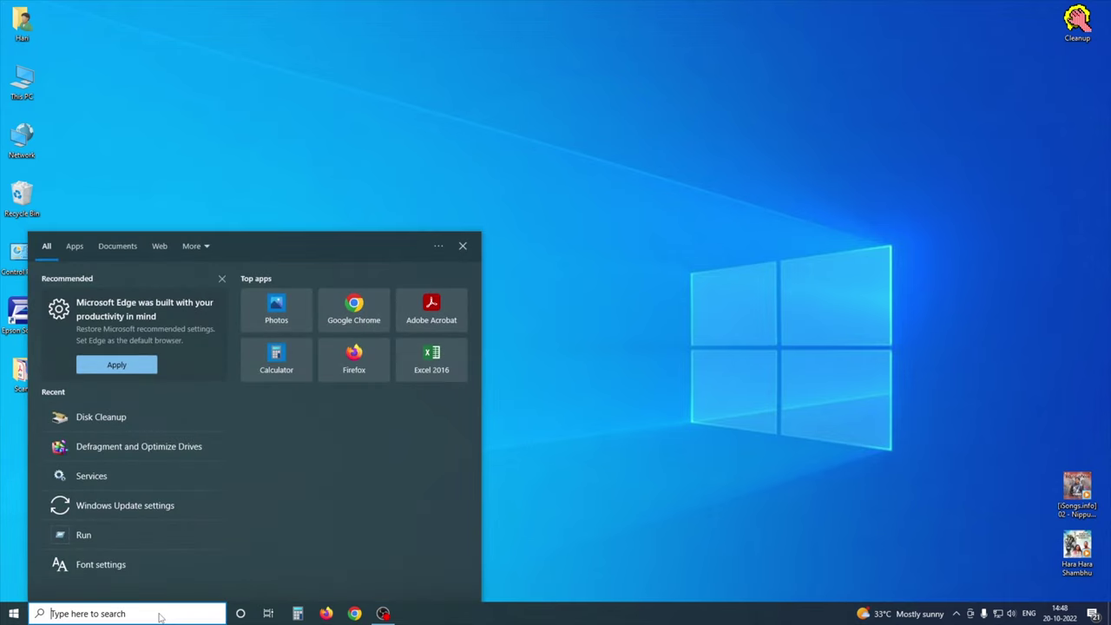
pyautogui.write('disk')
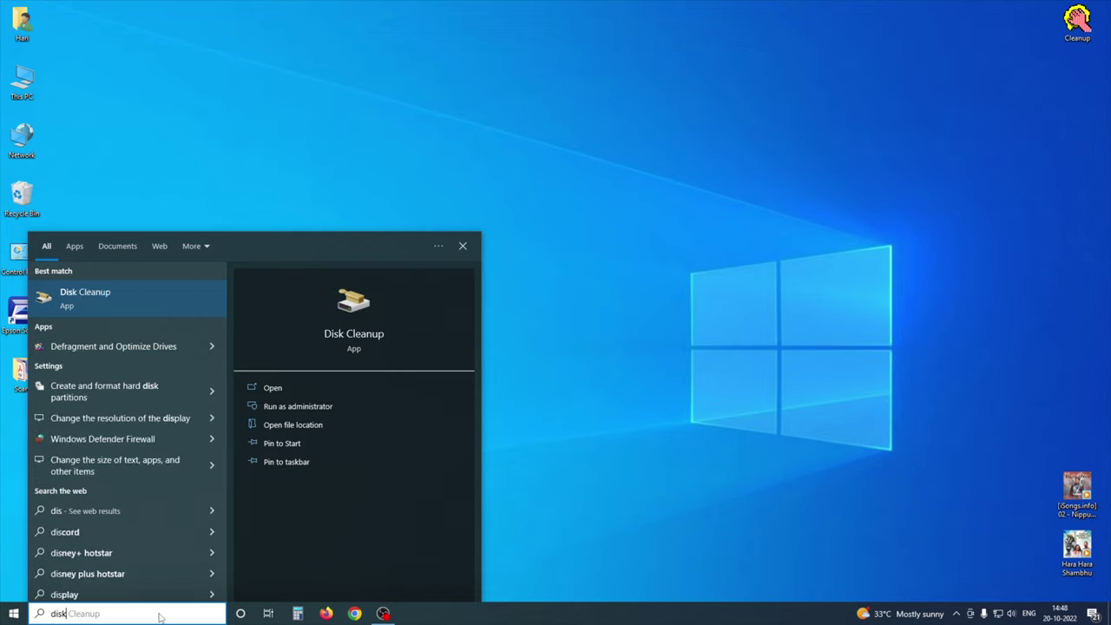
pyautogui.write(' cleanup')
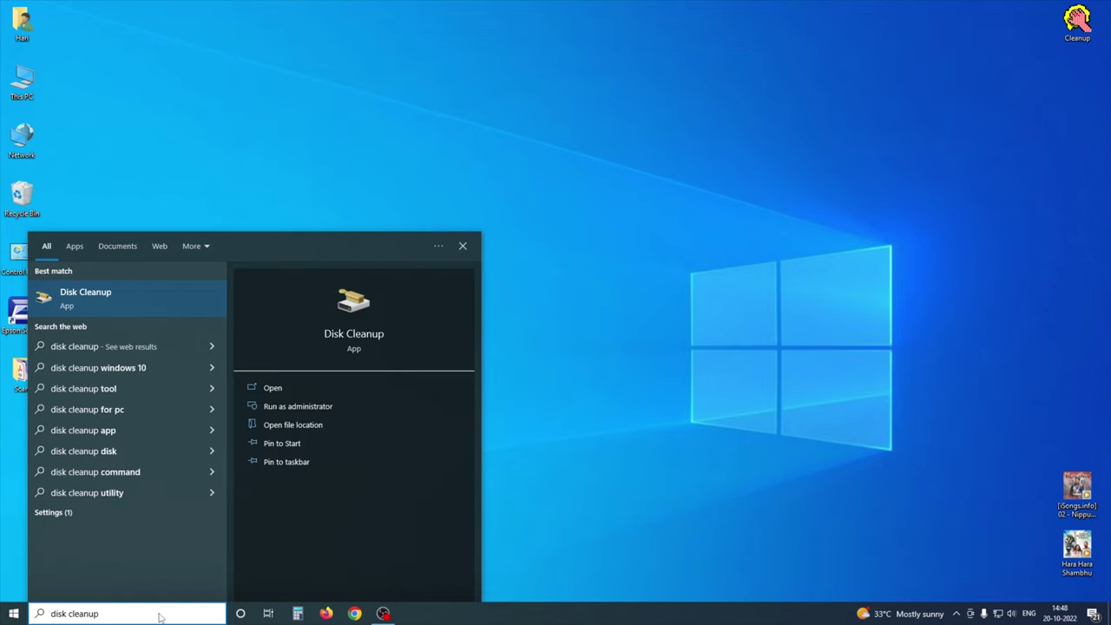
pyautogui.click(144, 305)
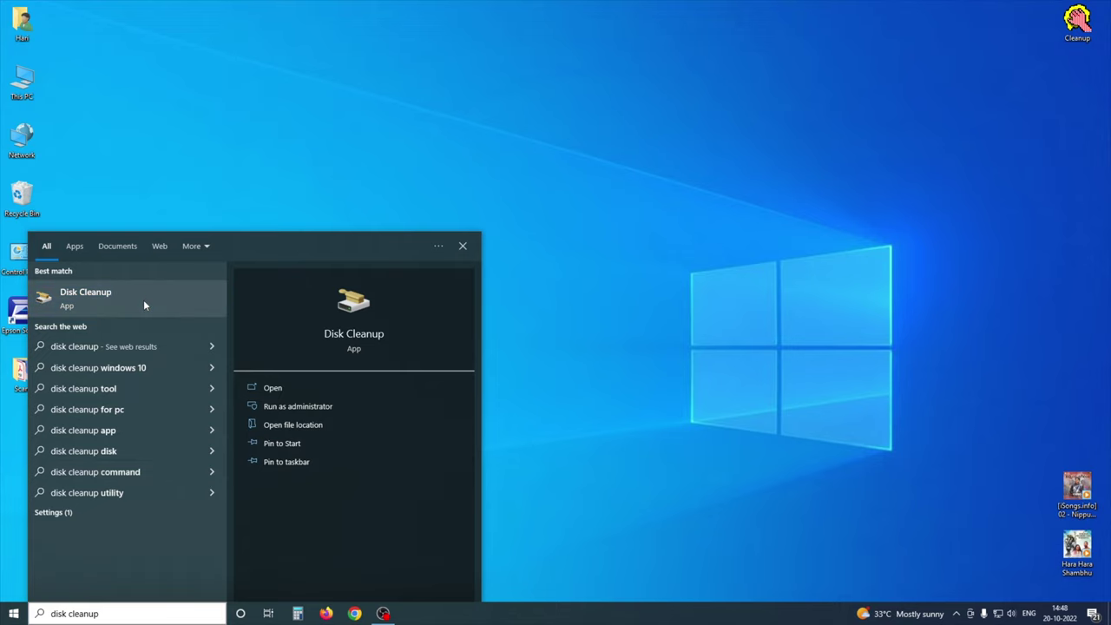
# Run the cleanup on drive C: with the preselected file categories and permanently delete those files
pyautogui.click(545, 307)
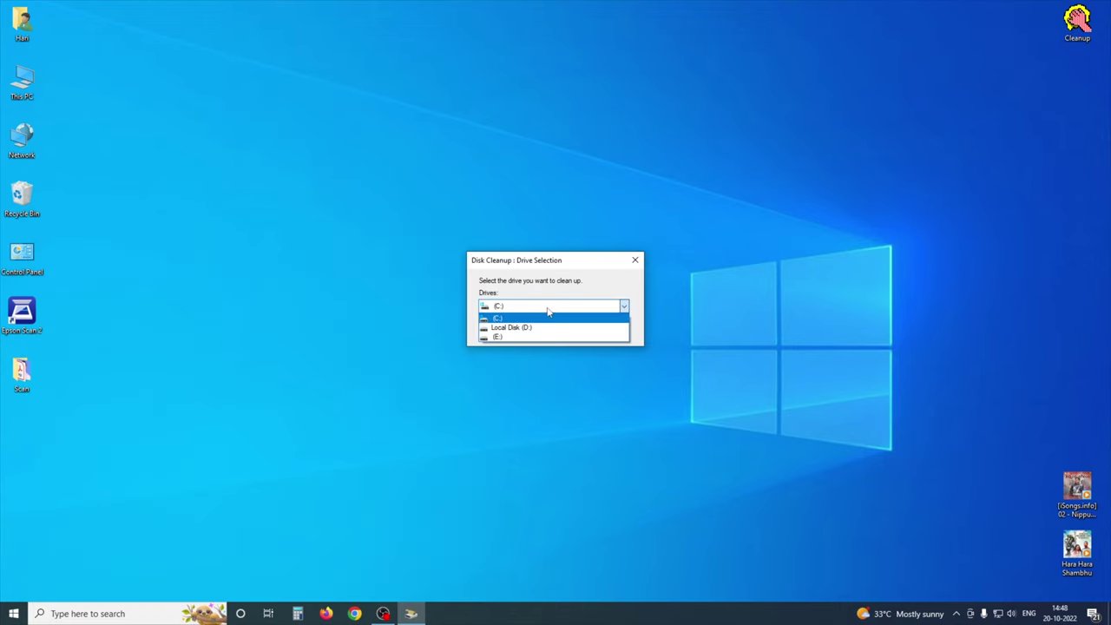
pyautogui.click(519, 318)
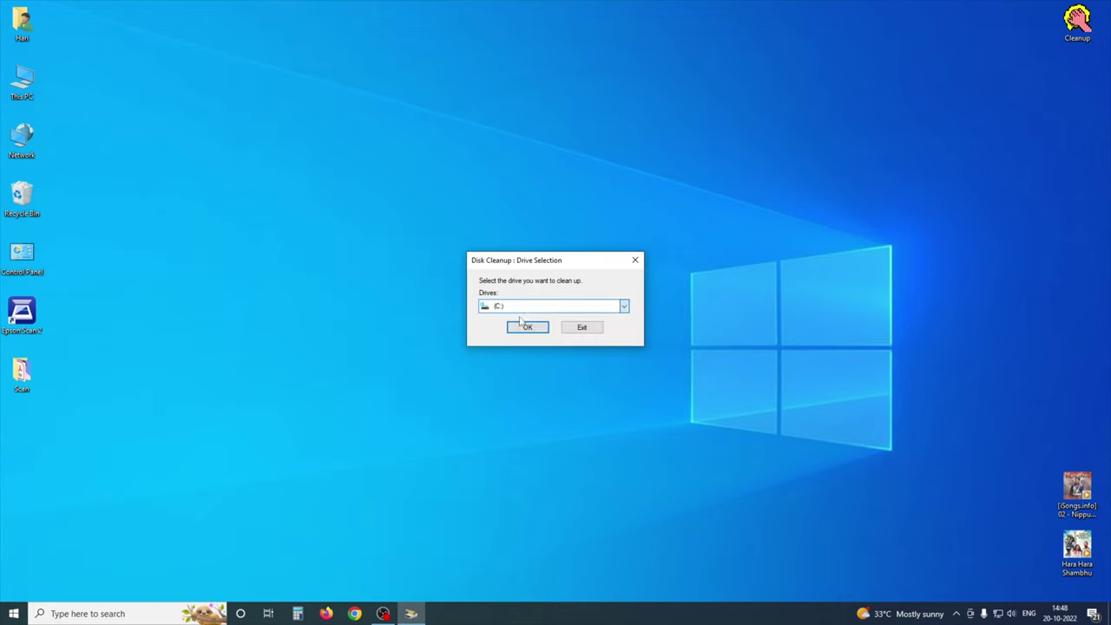
pyautogui.click(531, 328)
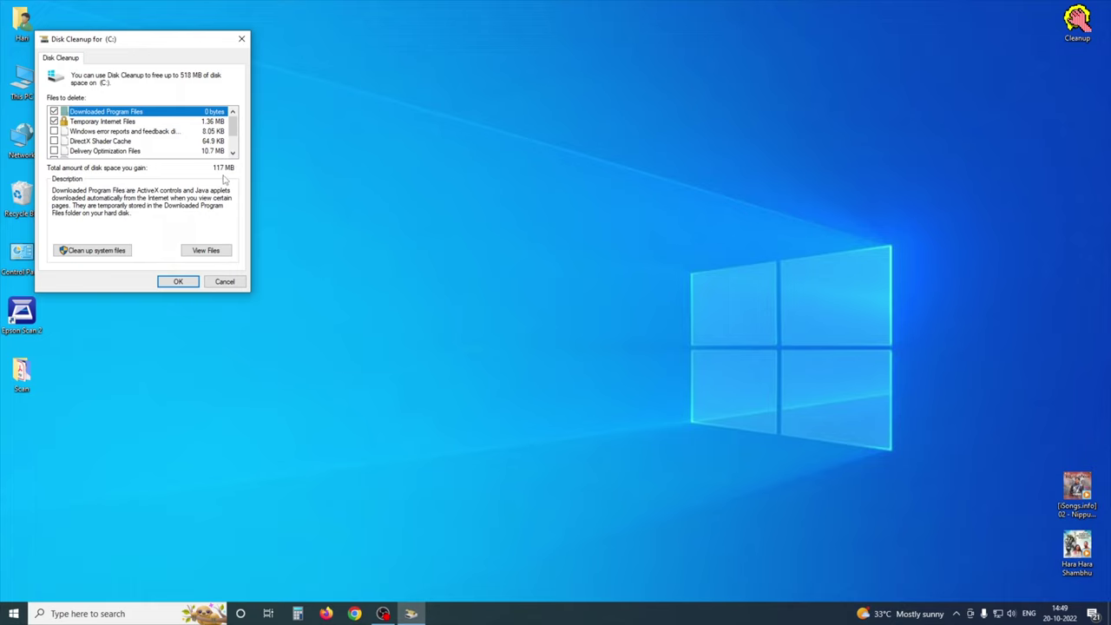
pyautogui.click(176, 282)
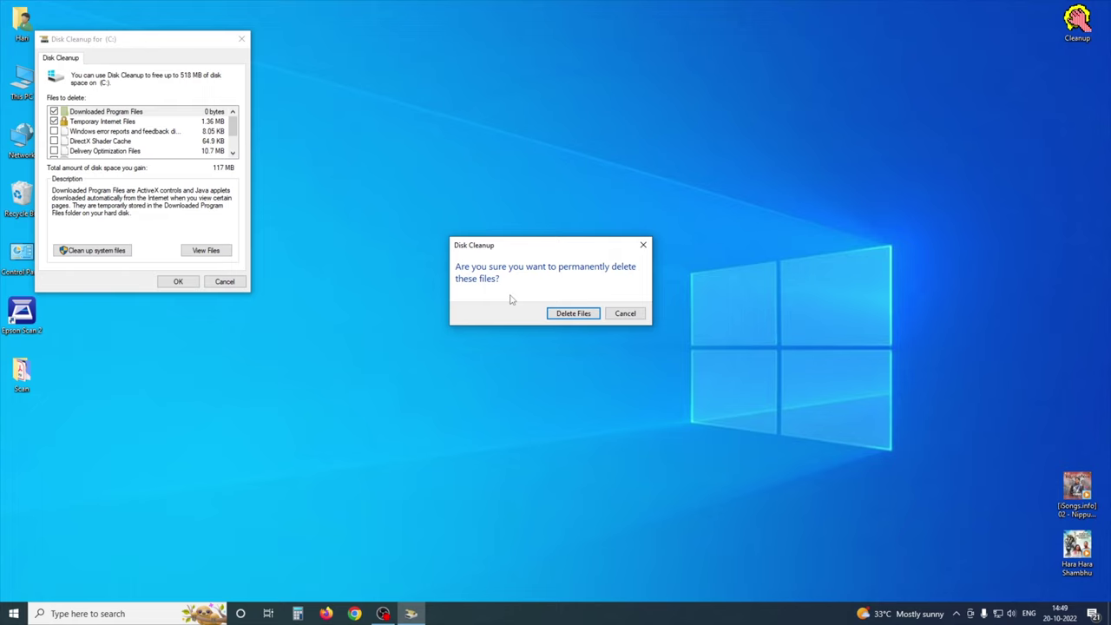
pyautogui.click(568, 316)
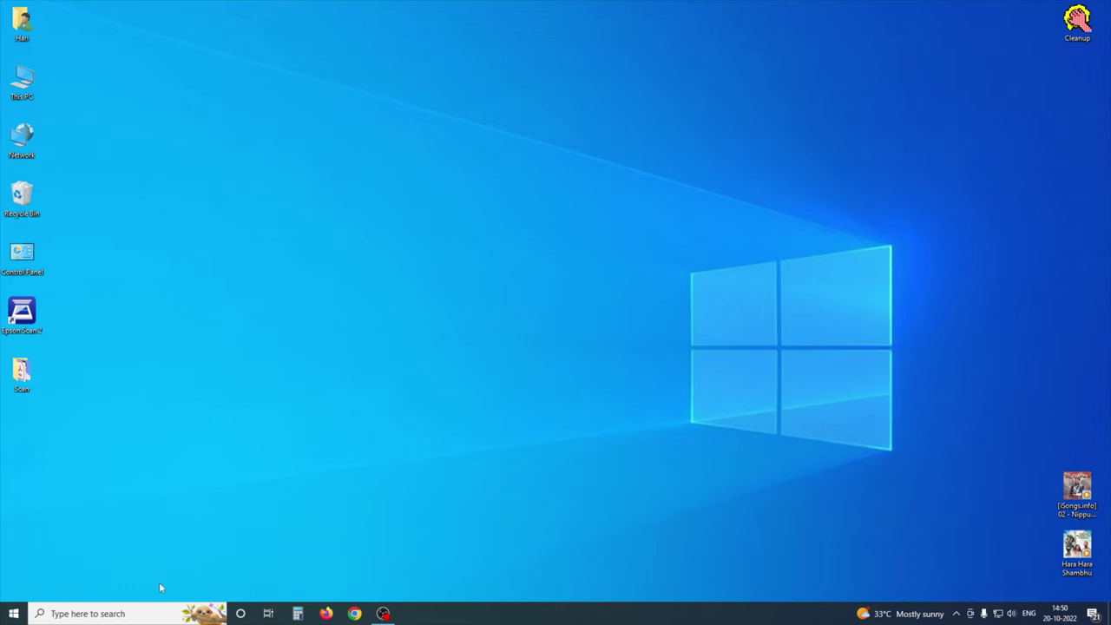
# Open the user's temporary files folder by running %temp% from the Run dialog
pyautogui.click(142, 612)
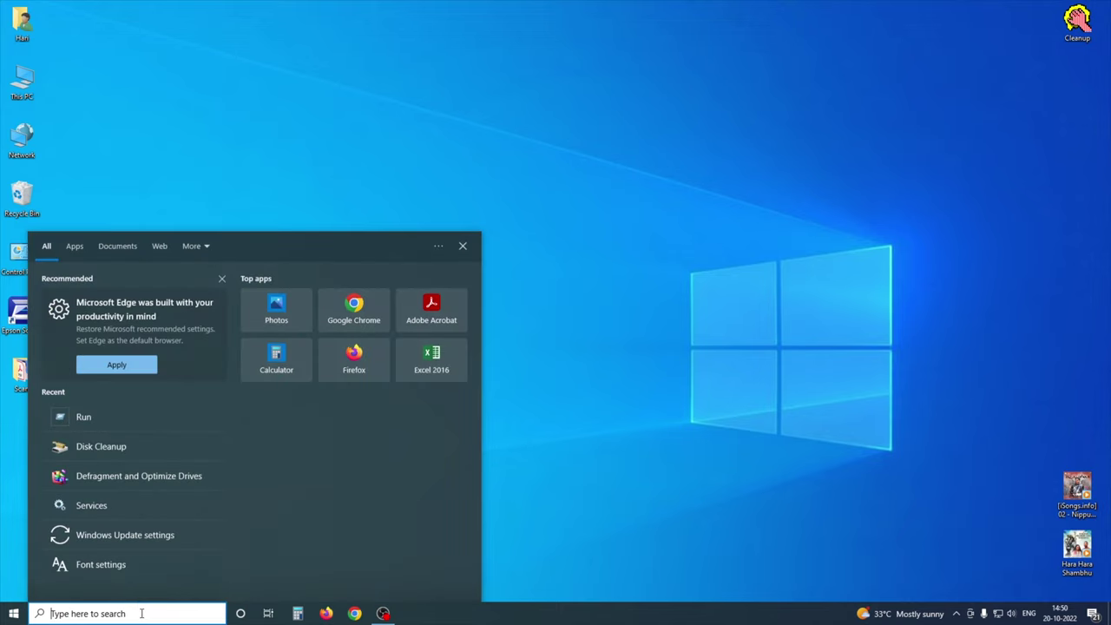
pyautogui.write('run')
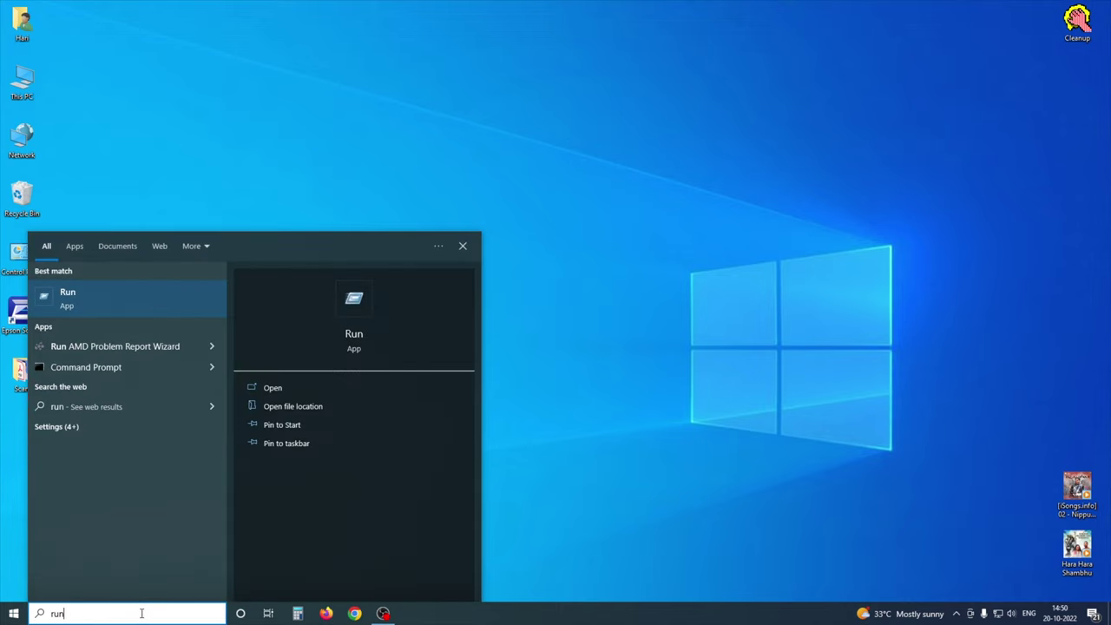
pyautogui.press('Return')
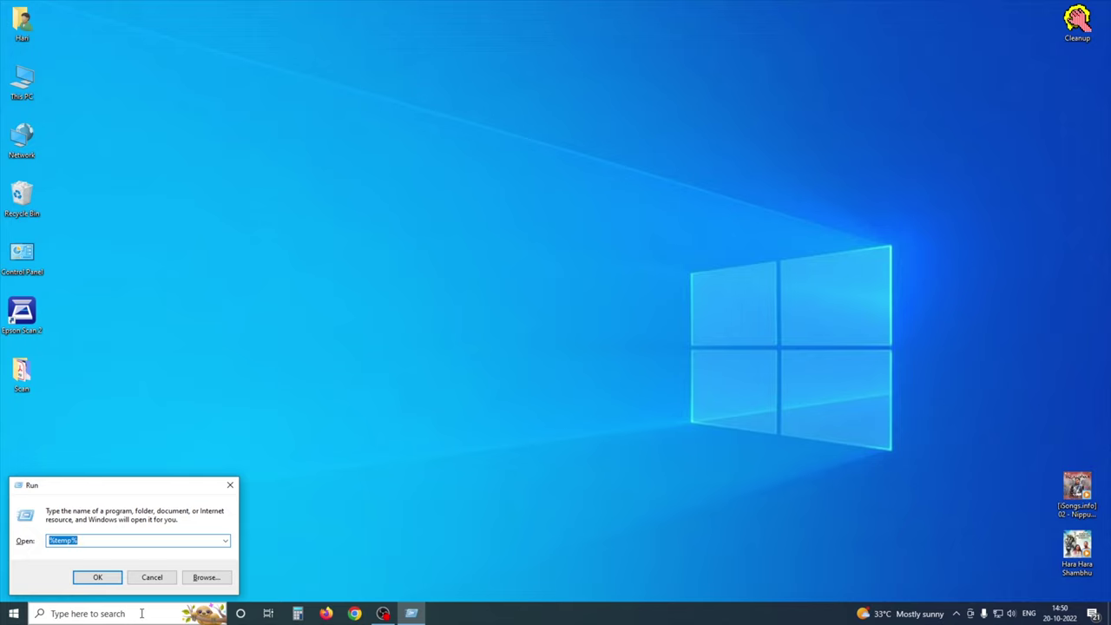
pyautogui.write('%')
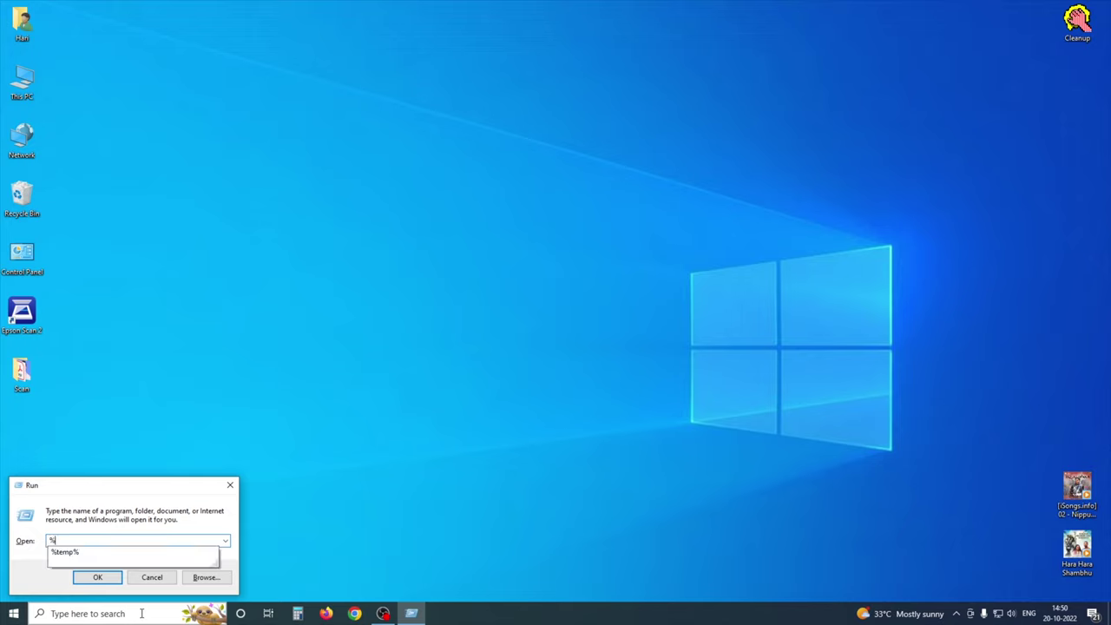
pyautogui.write('temp%')
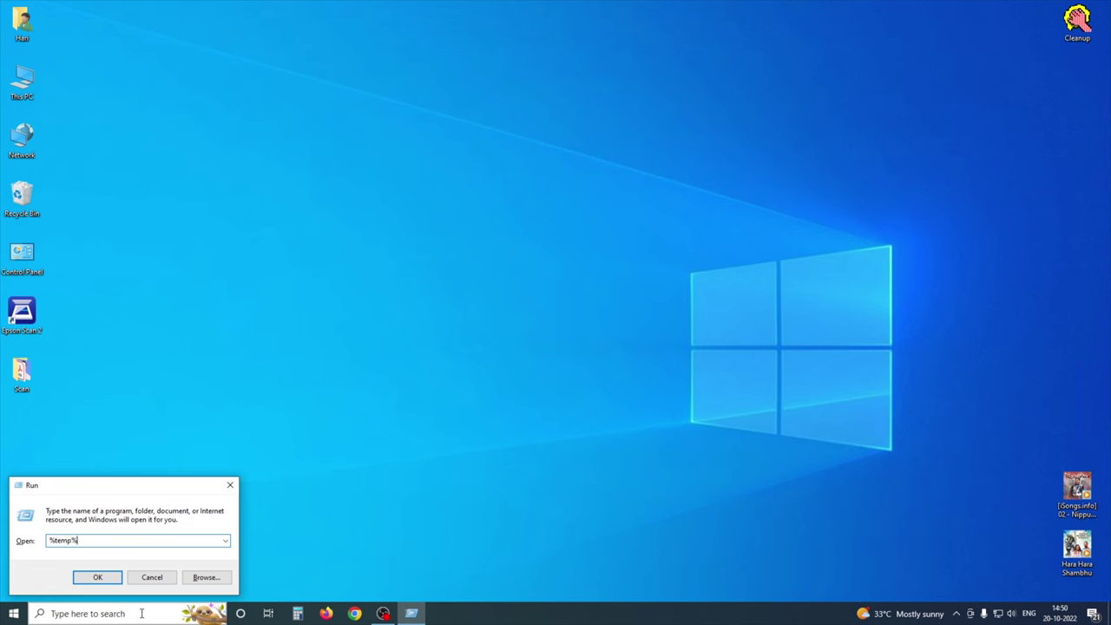
pyautogui.press('Return')
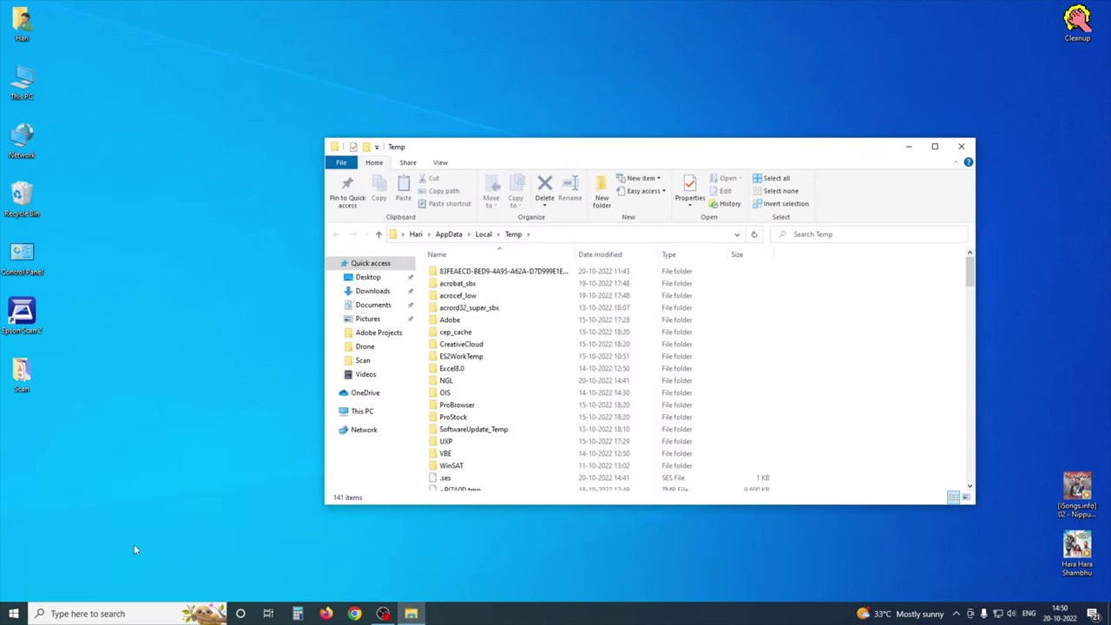
# Permanently delete everything in the Temp folder, granting administrator permission for all items and skipping all files in use
pyautogui.click(565, 391)
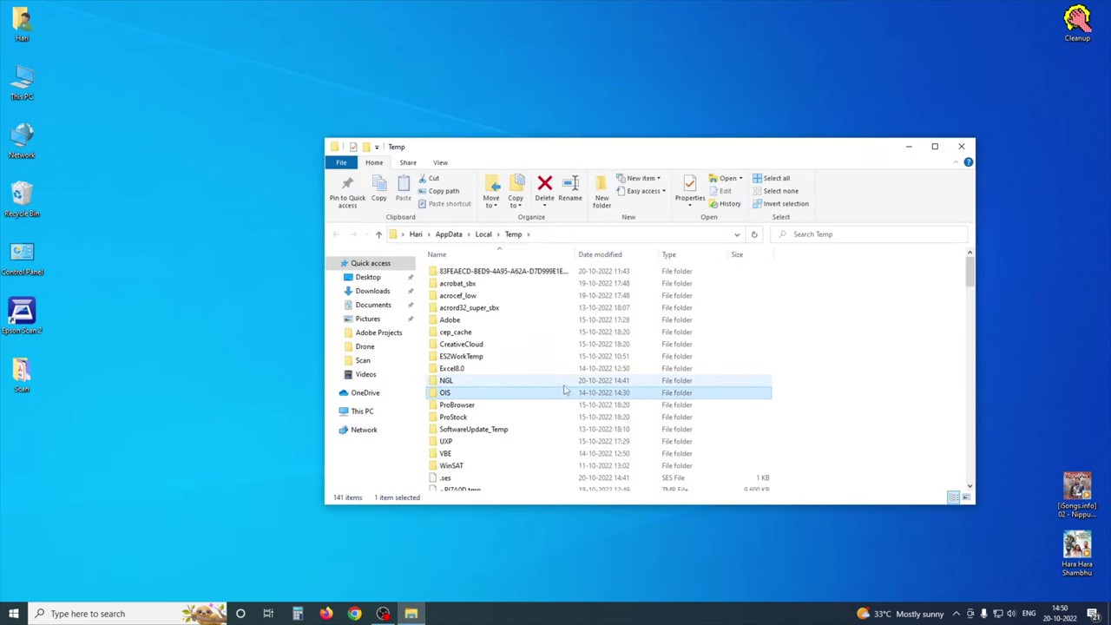
pyautogui.hotkey('ctrl', 'a')
pyautogui.hotkey('shift', 'Delete')
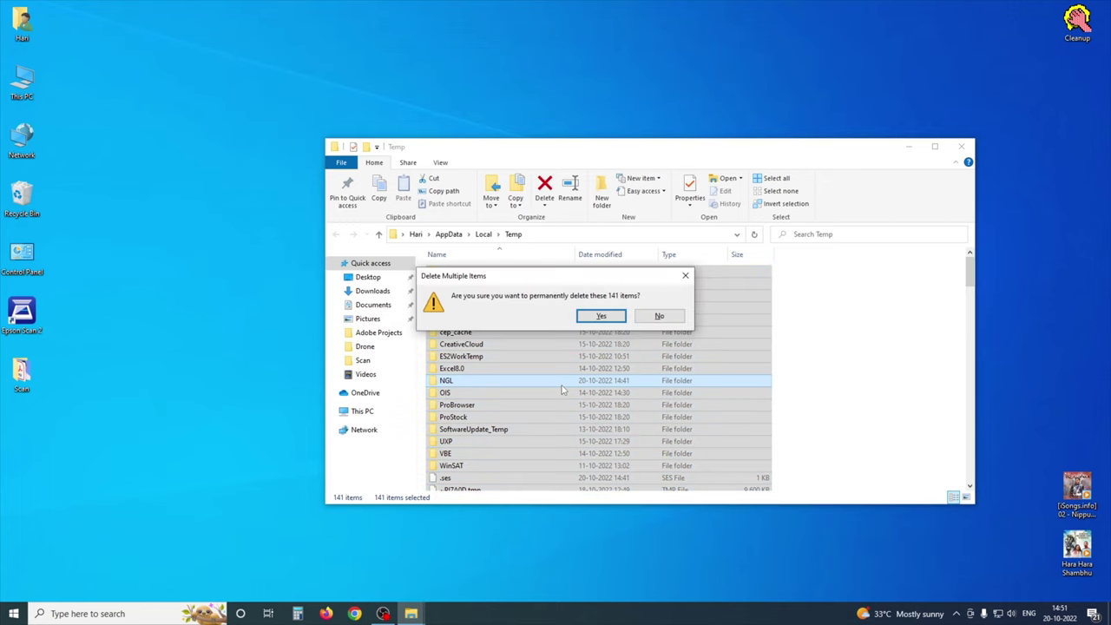
pyautogui.press('Return')
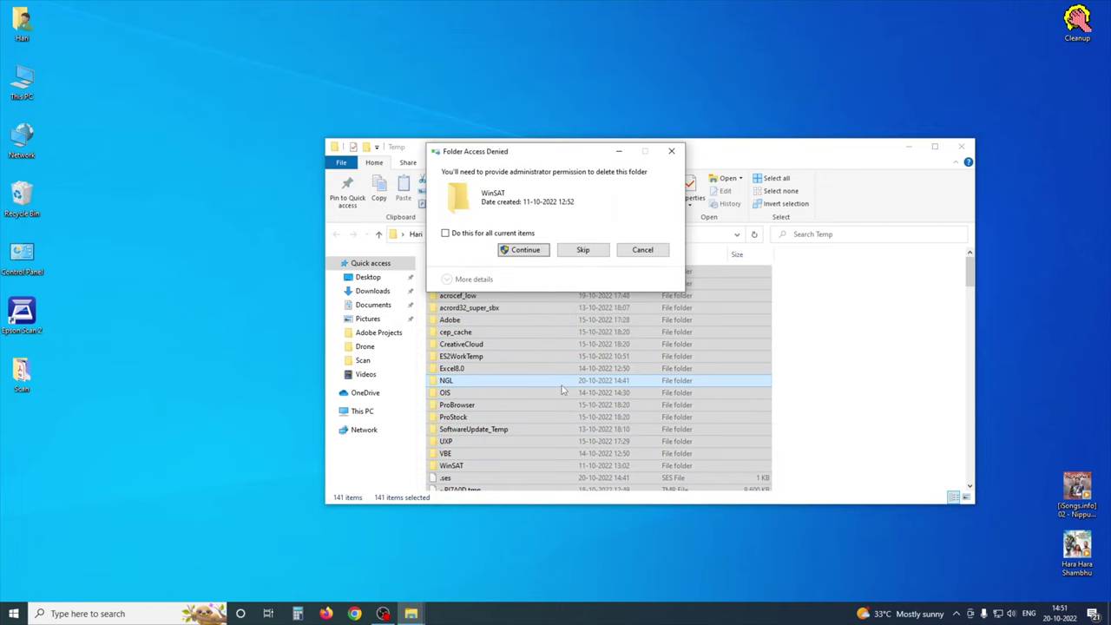
pyautogui.click(446, 234)
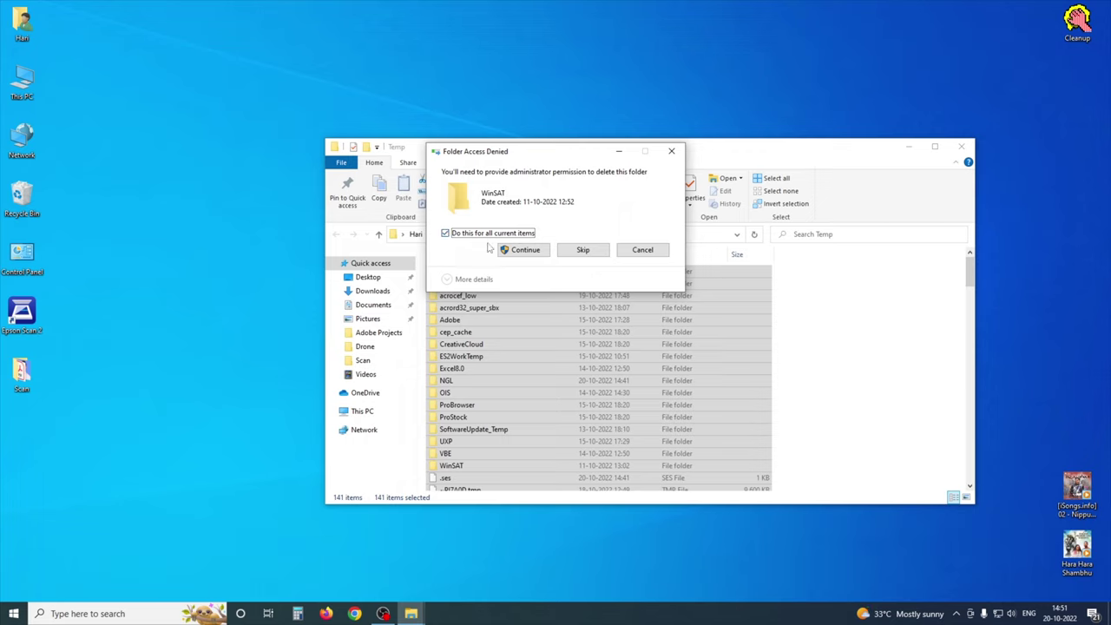
pyautogui.click(524, 253)
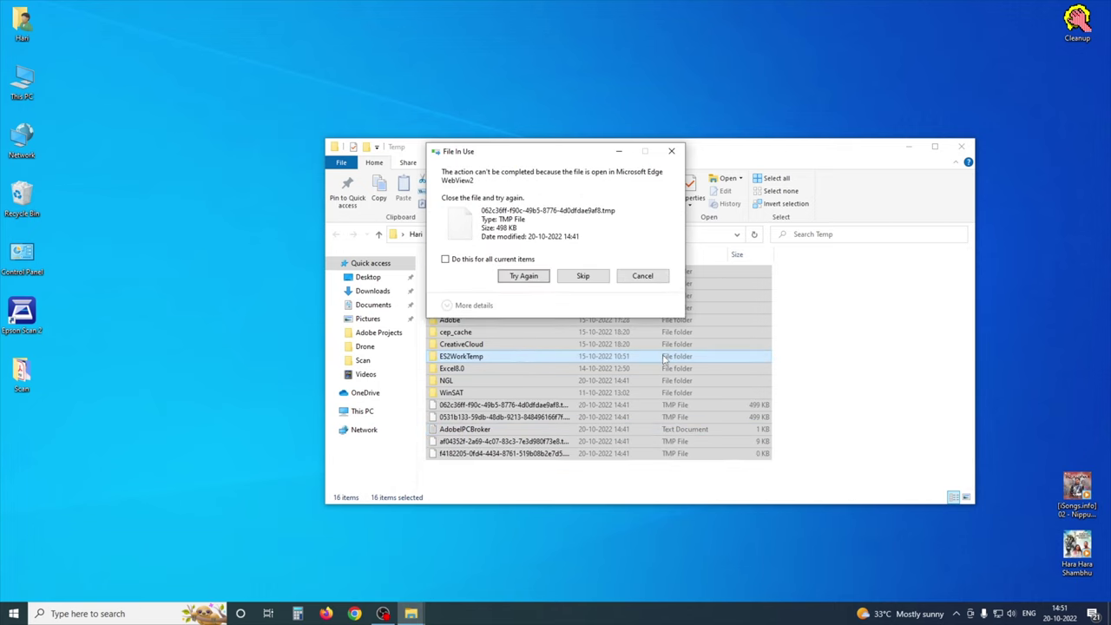
pyautogui.click(506, 261)
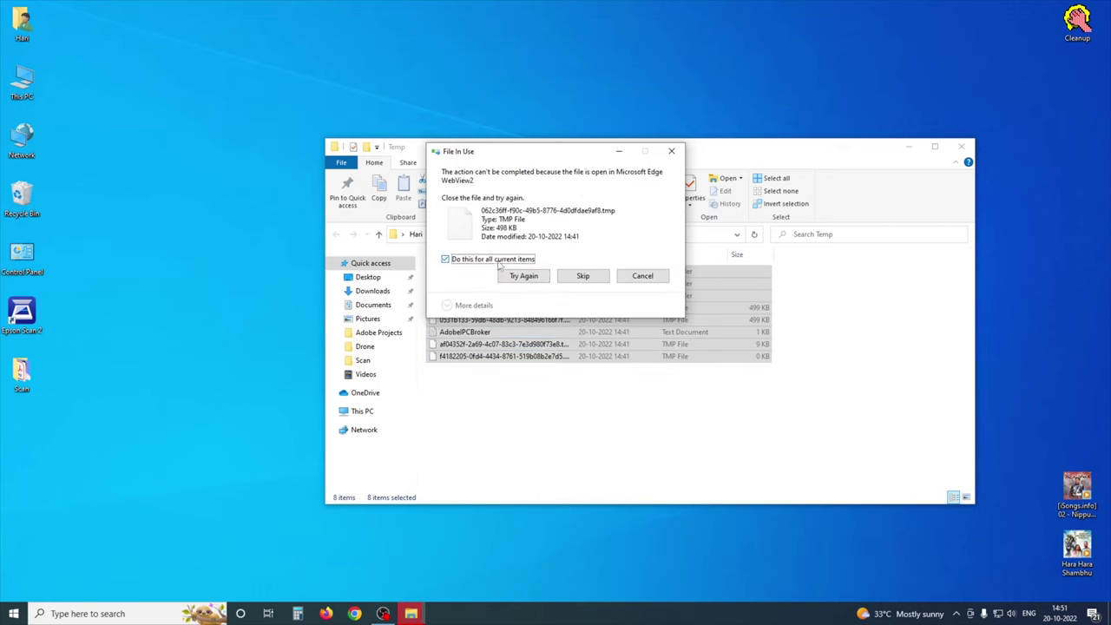
pyautogui.click(593, 278)
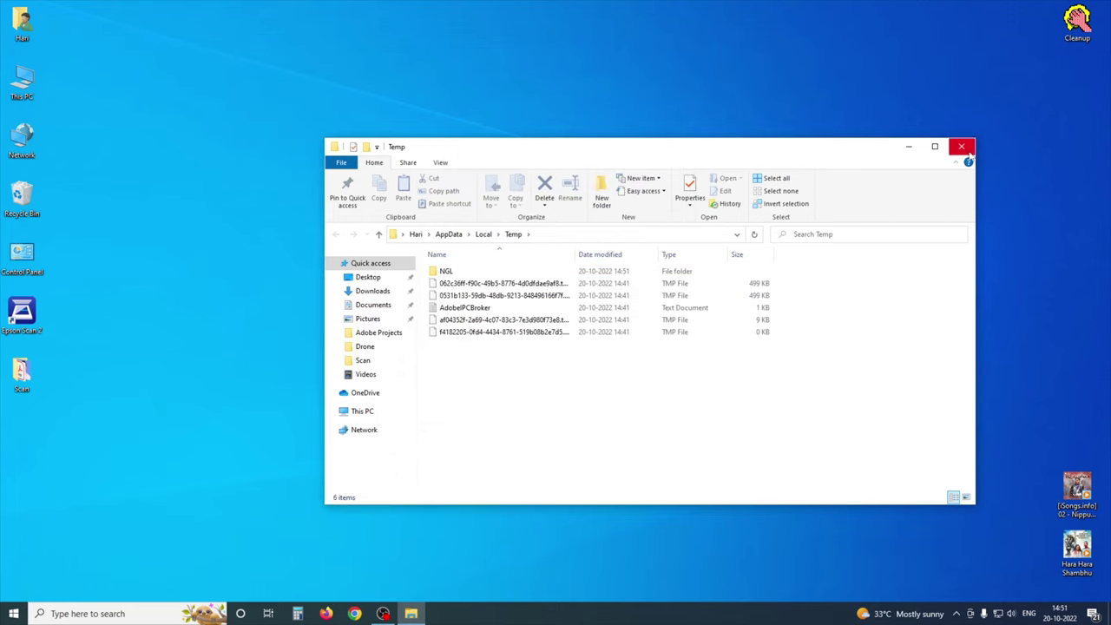
# Close the Temp folder window and refresh the desktop
pyautogui.click(961, 146)
pyautogui.rightClick(386, 276)
pyautogui.click(417, 326)
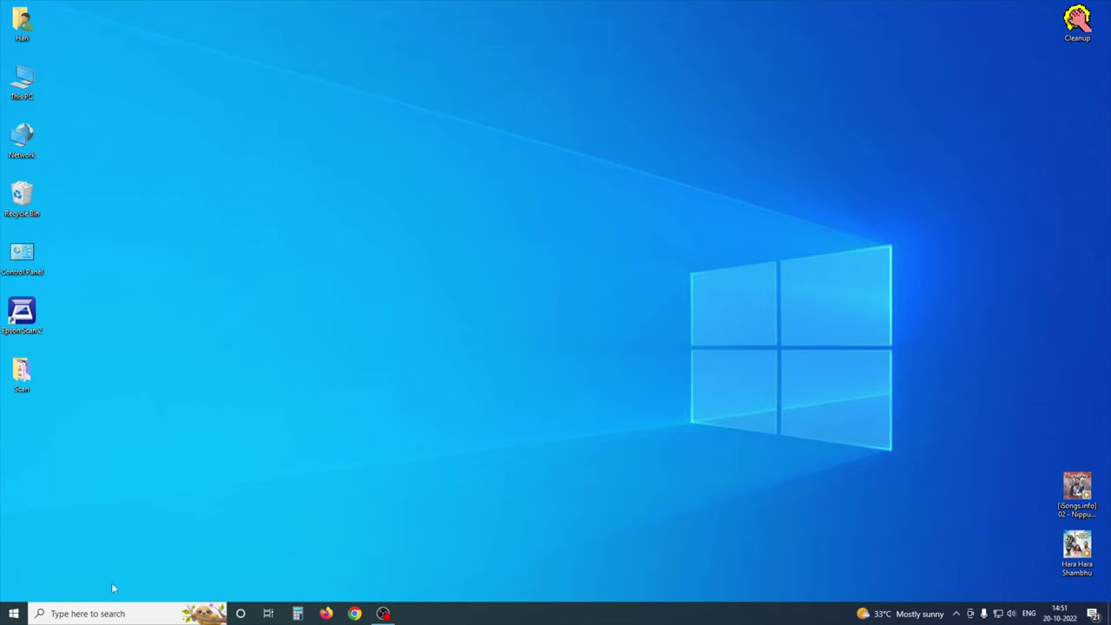
# Open the Windows Prefetch folder by running prefetch from the Run dialog and grant access to the folder
pyautogui.click(117, 613)
pyautogui.write('run')
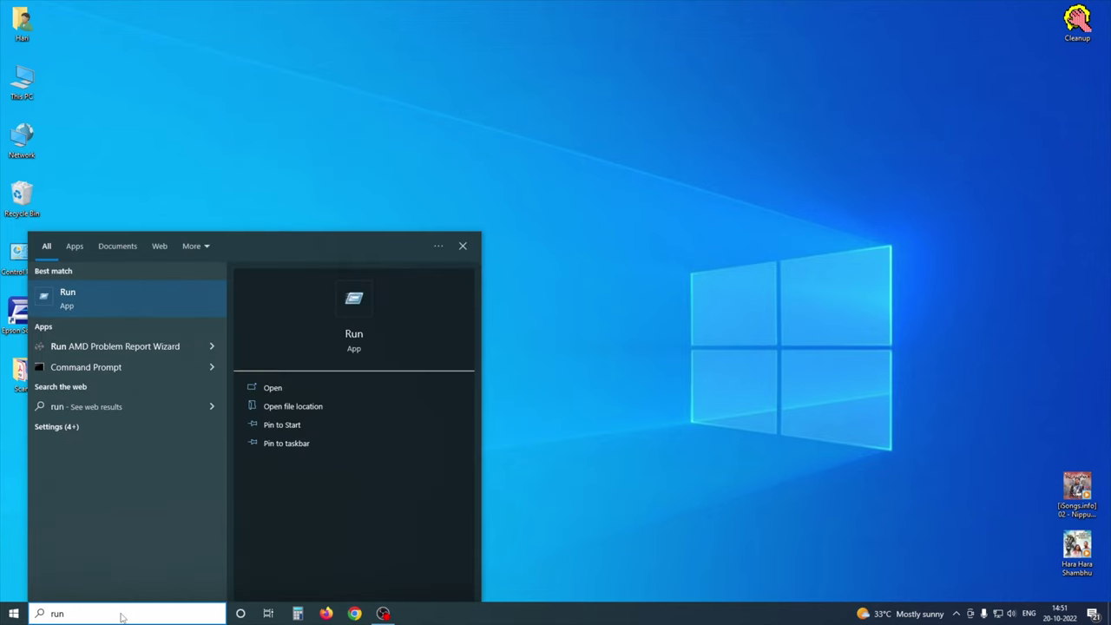
pyautogui.press('Return')
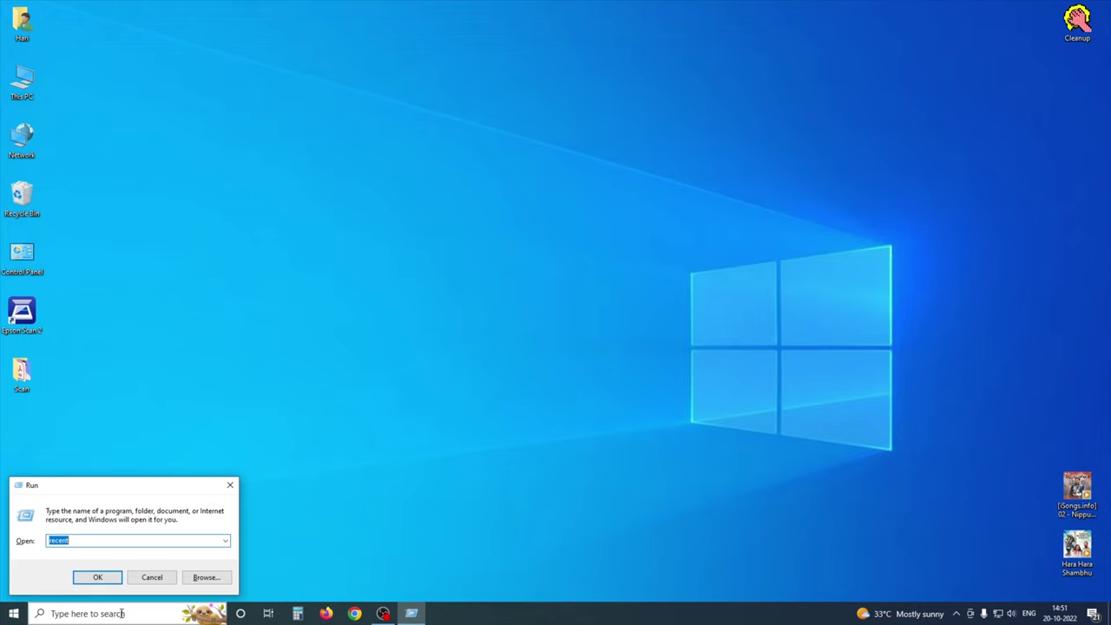
pyautogui.write('prefetch')
pyautogui.press('Return')
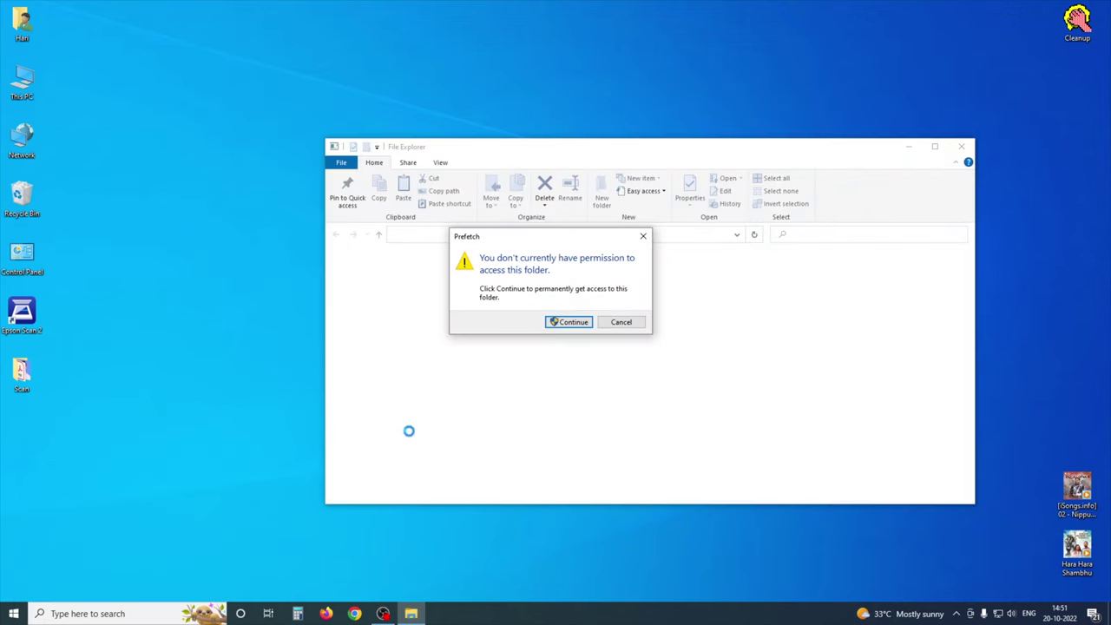
pyautogui.click(571, 322)
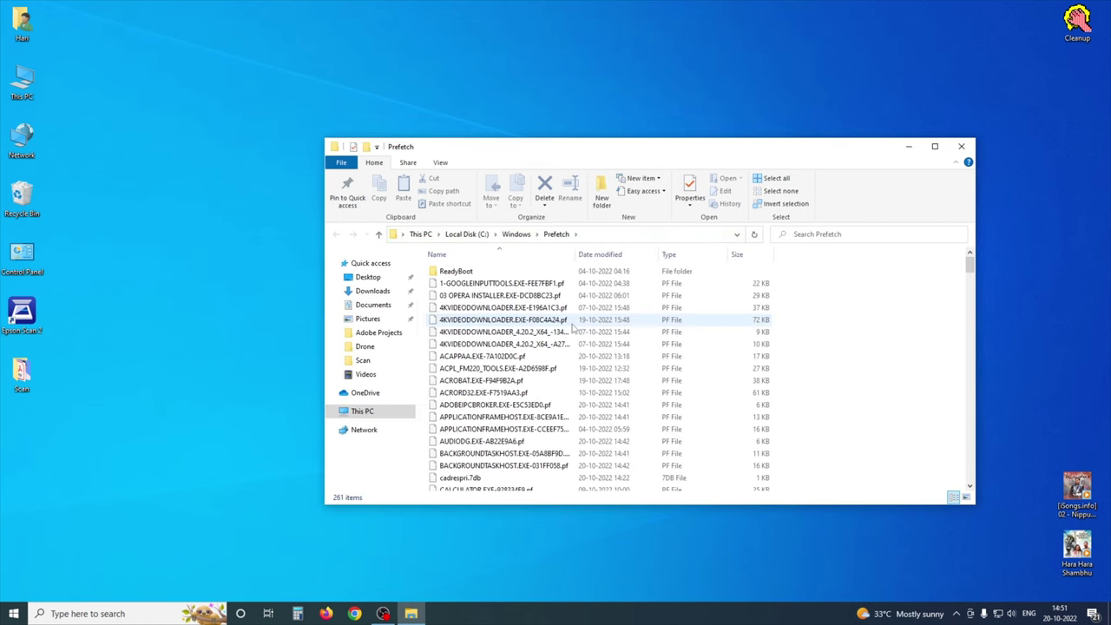
# Permanently delete all items in the Prefetch folder, skipping the PfPre_1c347dbf.mkd file that is in use
pyautogui.hotkey('ctrl', 'a')
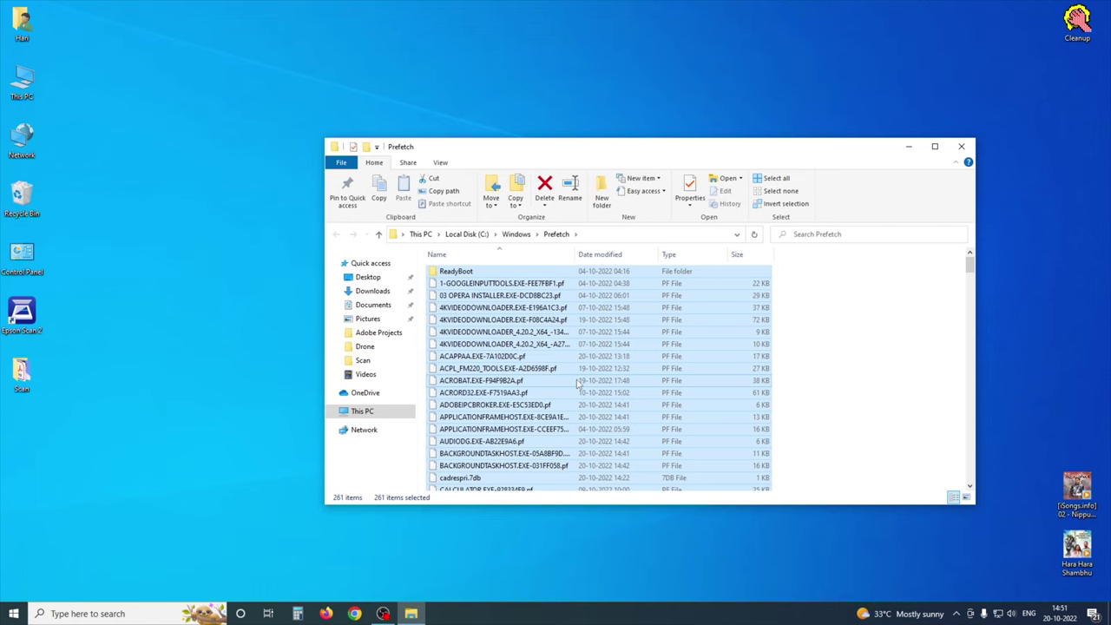
pyautogui.hotkey('shift', 'Delete')
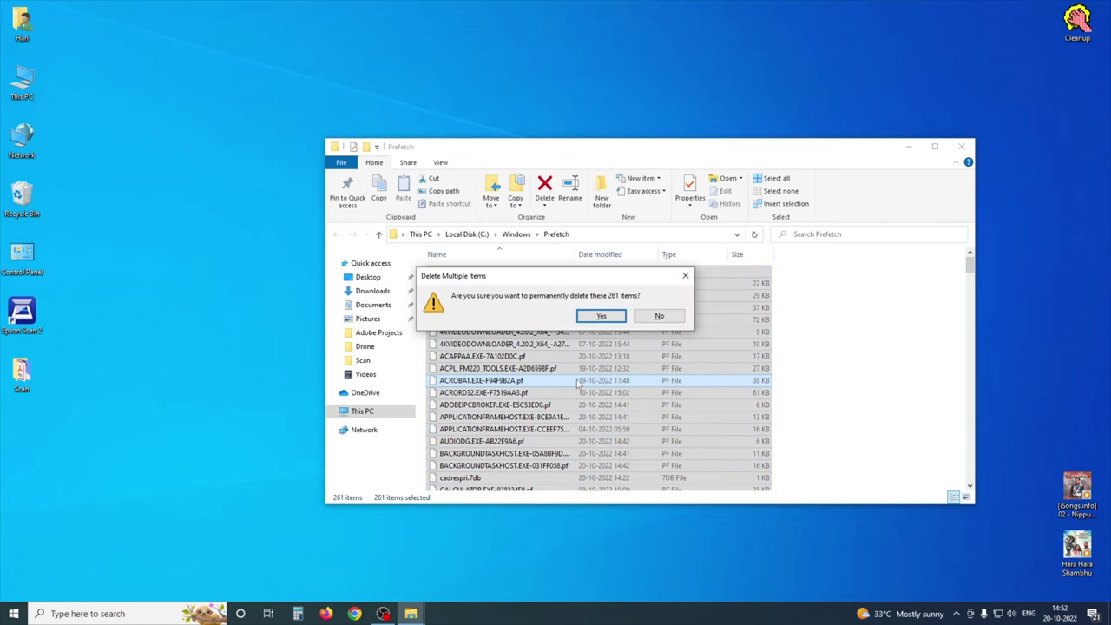
pyautogui.click(602, 315)
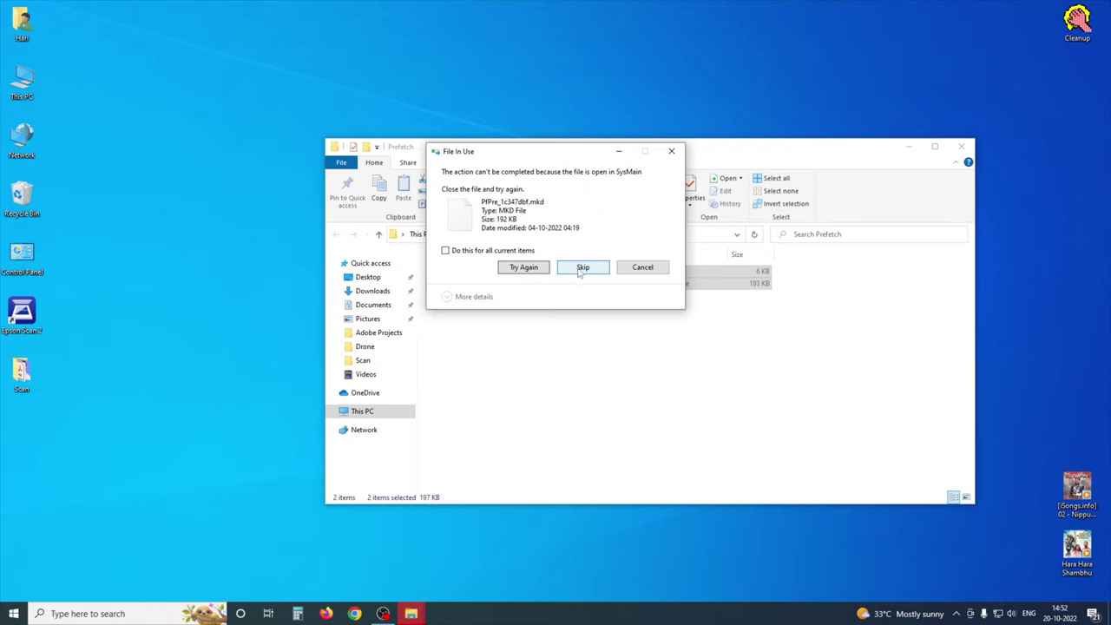
pyautogui.click(581, 268)
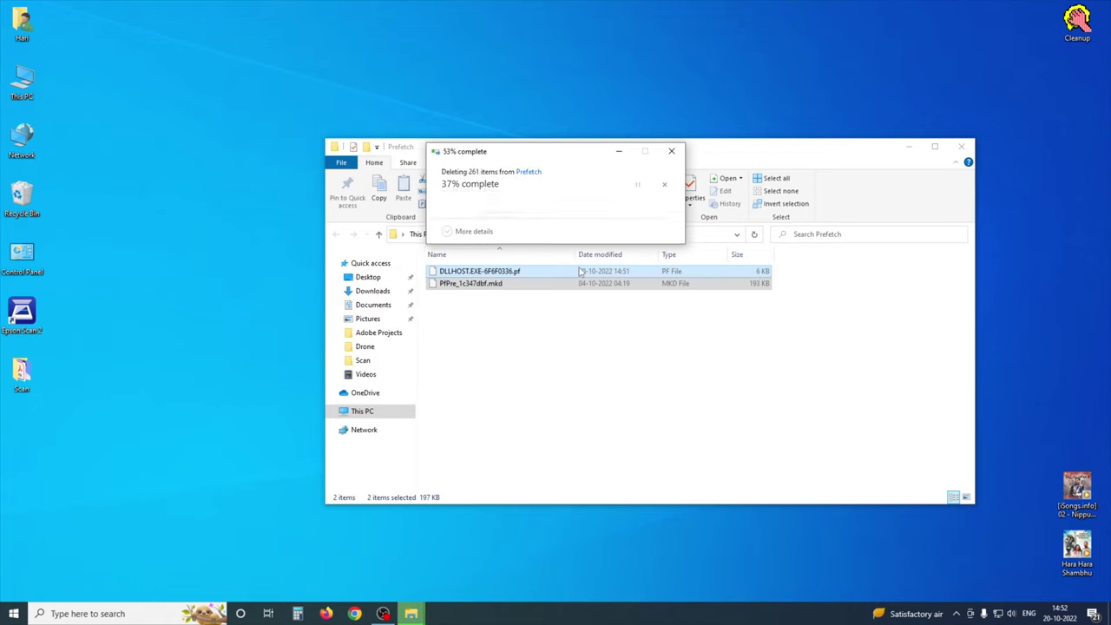
# Clear the selection in the Prefetch folder and close its window
pyautogui.click(631, 380)
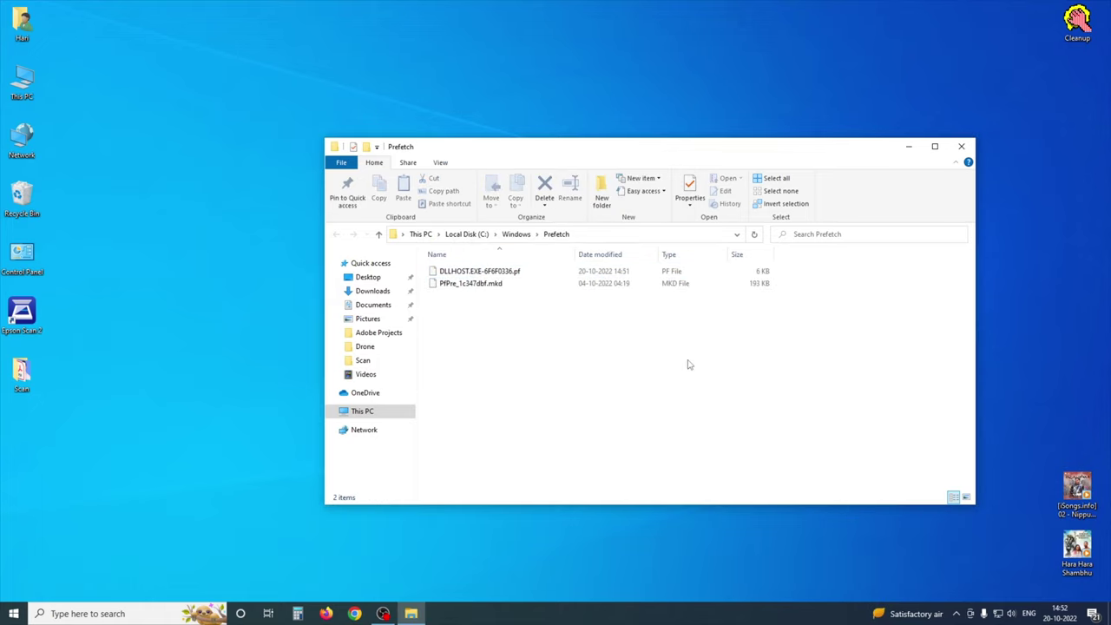
pyautogui.click(958, 149)
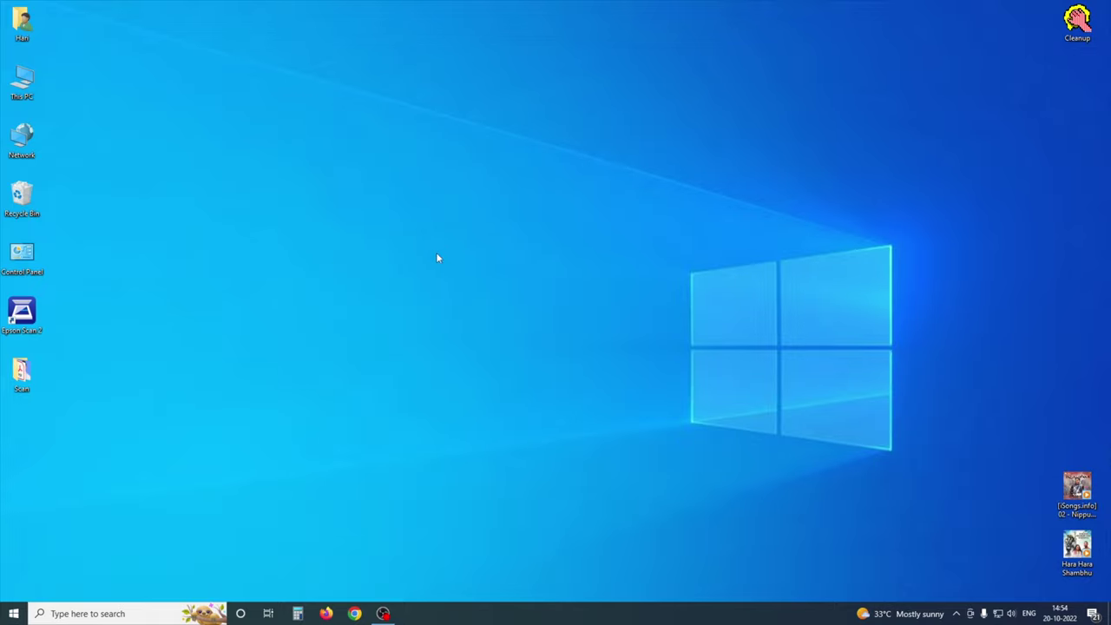
# Open System Configuration by running msconfig from the Run dialog
pyautogui.click(138, 614)
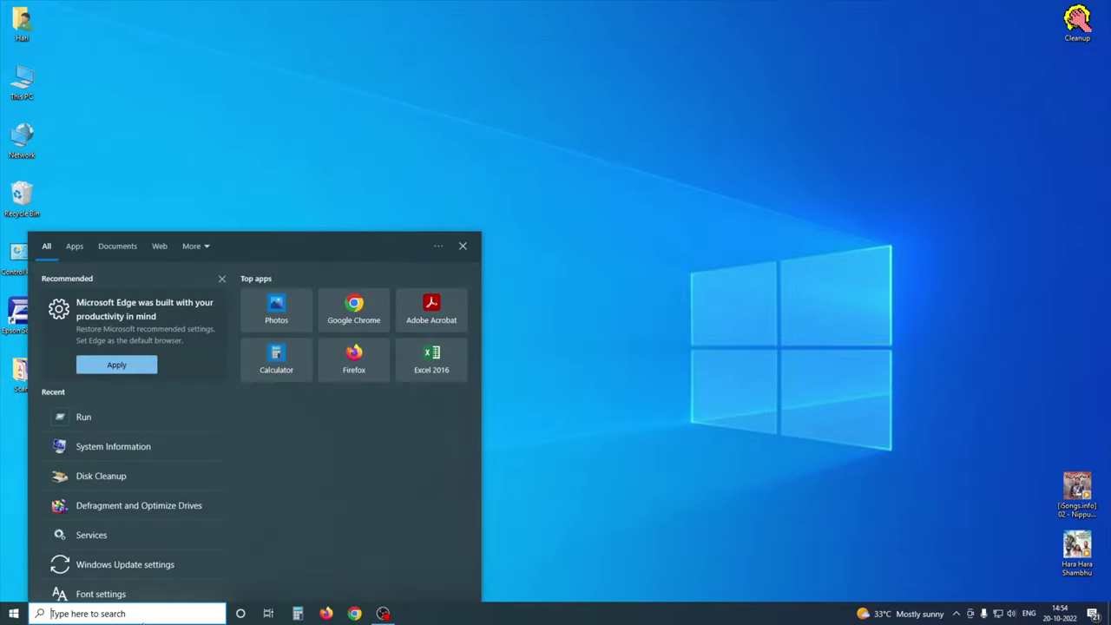
pyautogui.write('run')
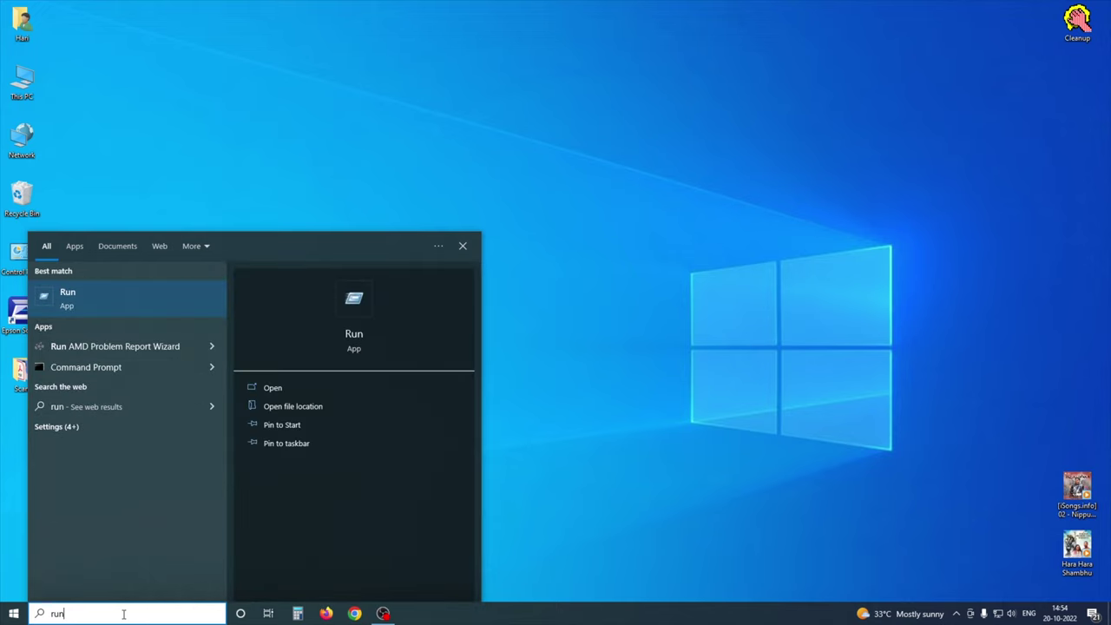
pyautogui.click(144, 299)
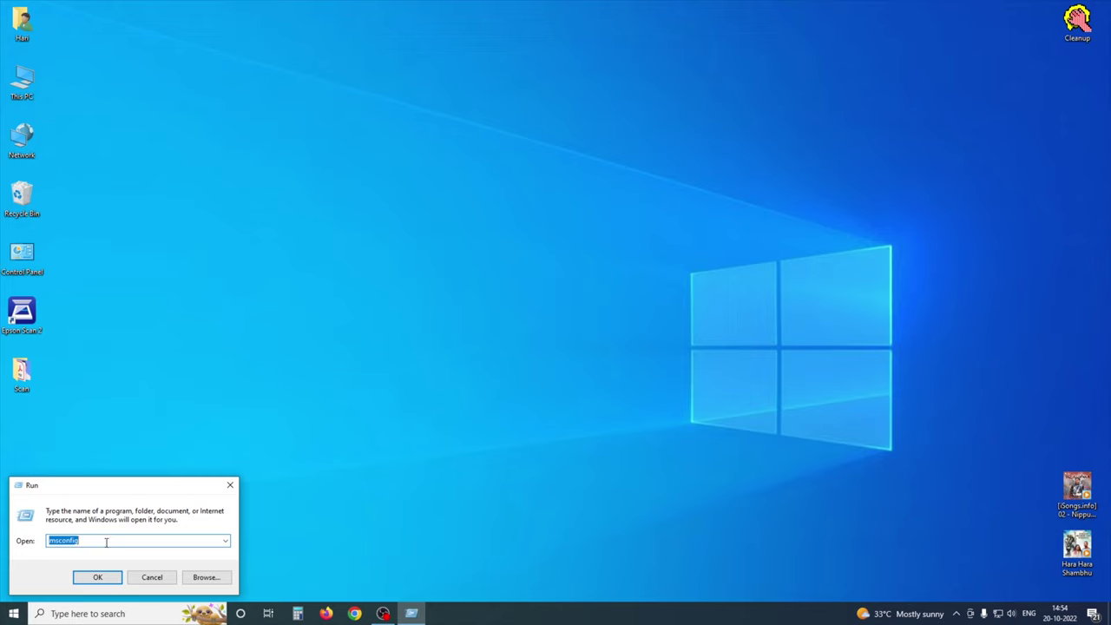
pyautogui.press('BackSpace')
pyautogui.write('ms')
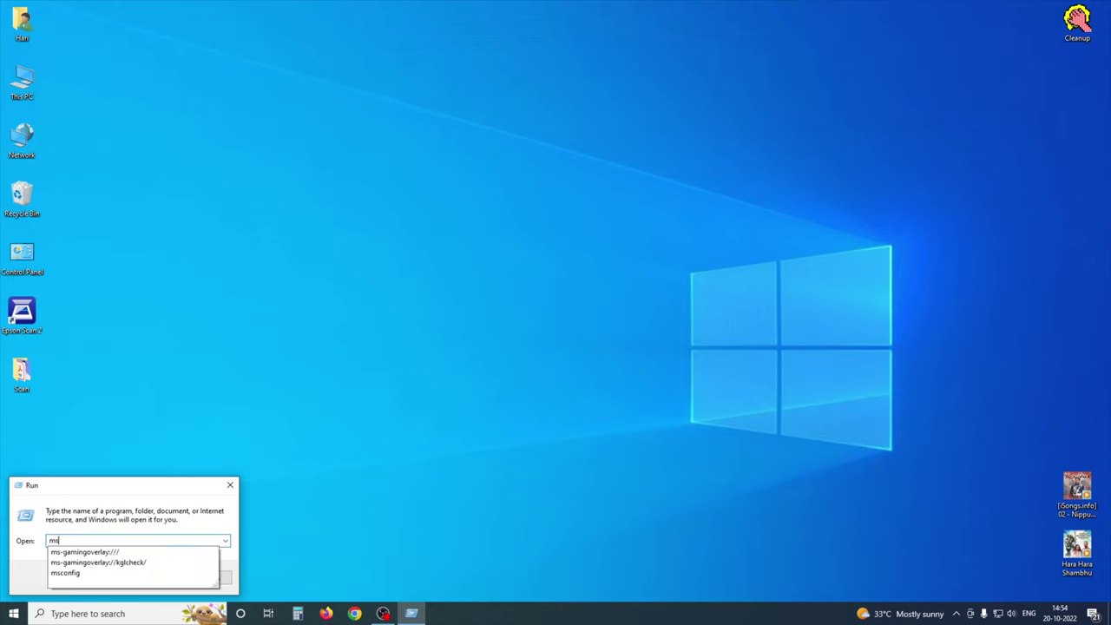
pyautogui.write('config')
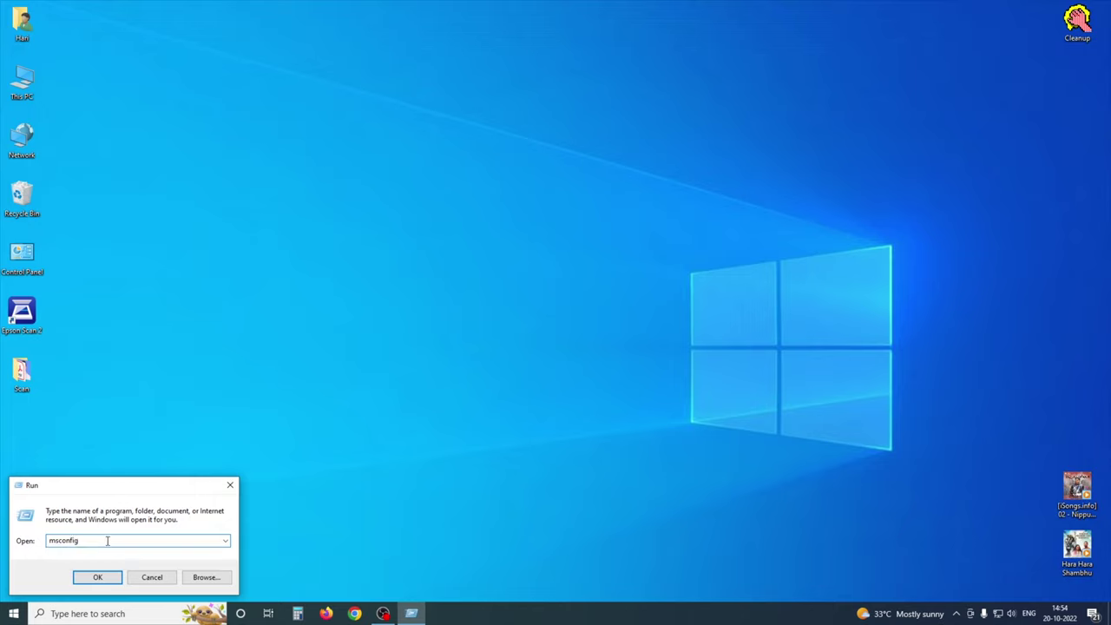
pyautogui.click(102, 577)
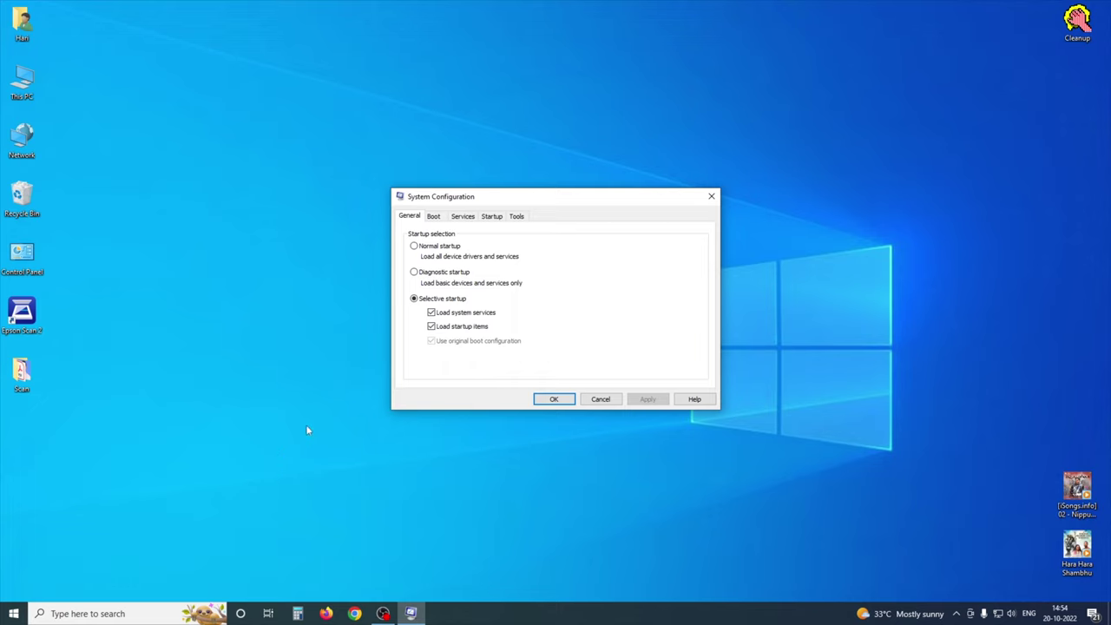
# Hide all Microsoft services in the System Configuration services list, look through the remaining ones and accept the dialog
pyautogui.click(462, 217)
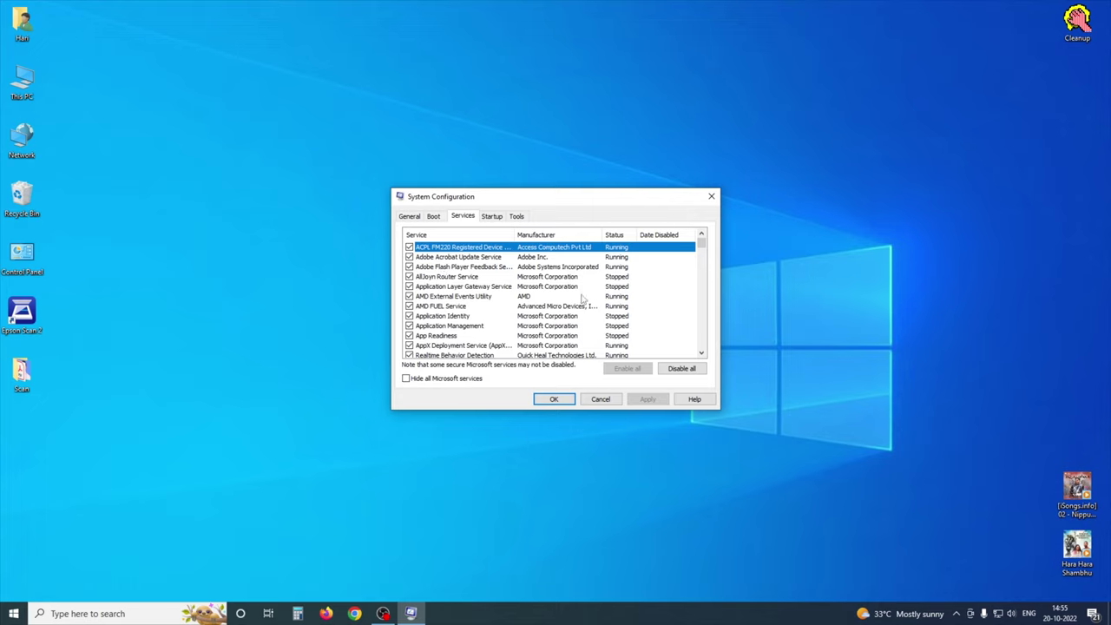
pyautogui.moveTo(708, 249)
pyautogui.mouseDown()
pyautogui.moveTo(706, 349)
pyautogui.moveTo(701, 243)
pyautogui.mouseUp()
pyautogui.click(455, 379)
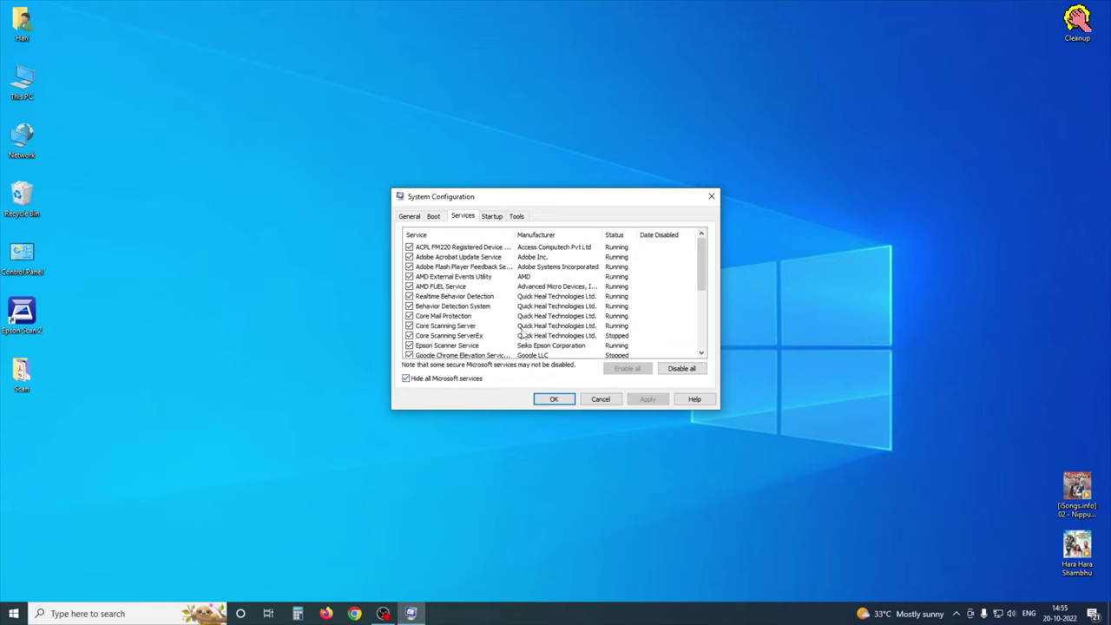
pyautogui.moveTo(703, 290); pyautogui.dragTo(703, 247)
pyautogui.click(561, 402)
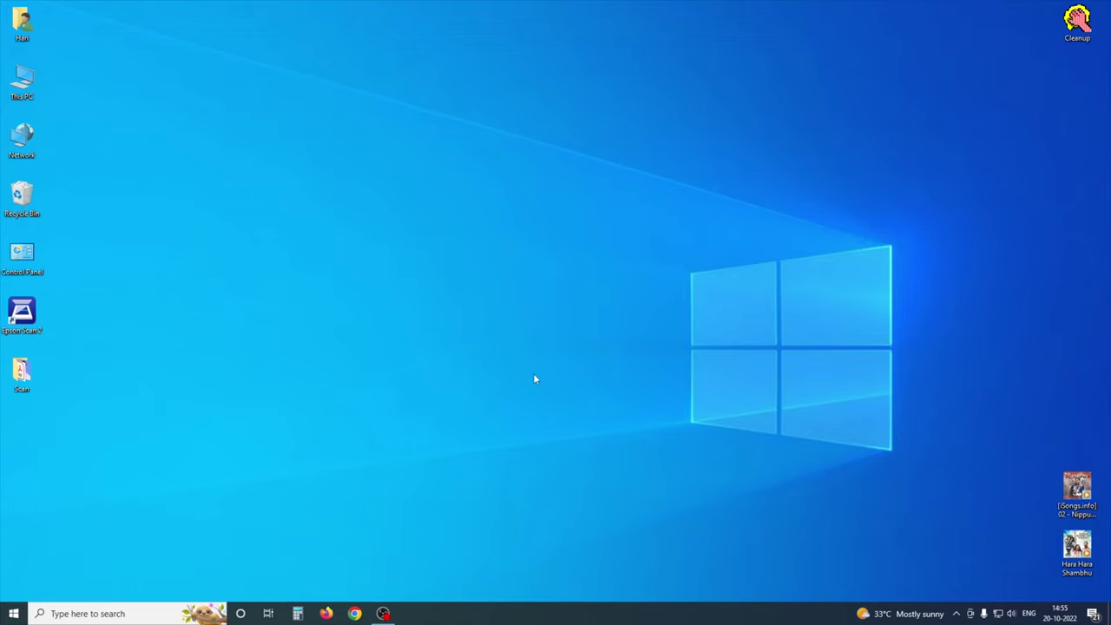
# Open the Performance Options from This PC's properties through the advanced system settings
pyautogui.doubleClick(24, 80)
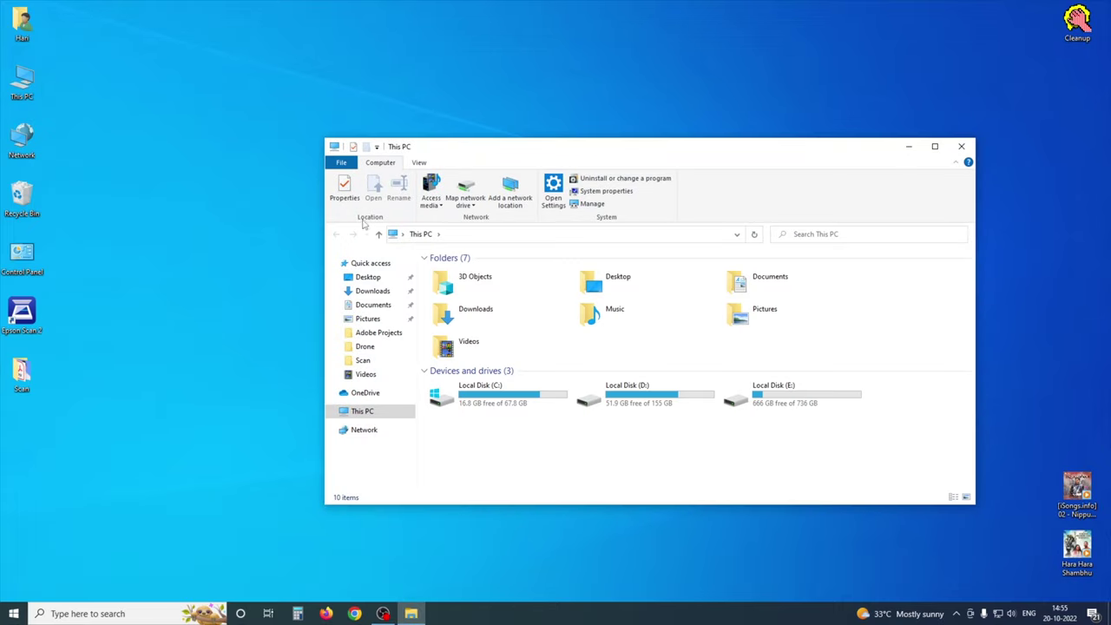
pyautogui.click(345, 193)
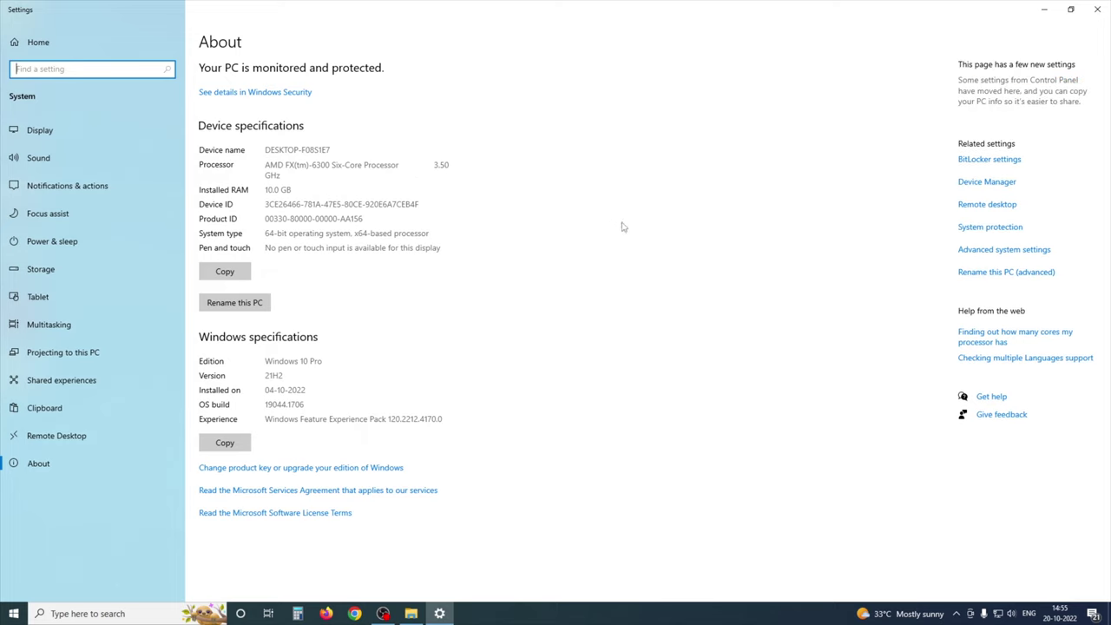
pyautogui.click(1004, 253)
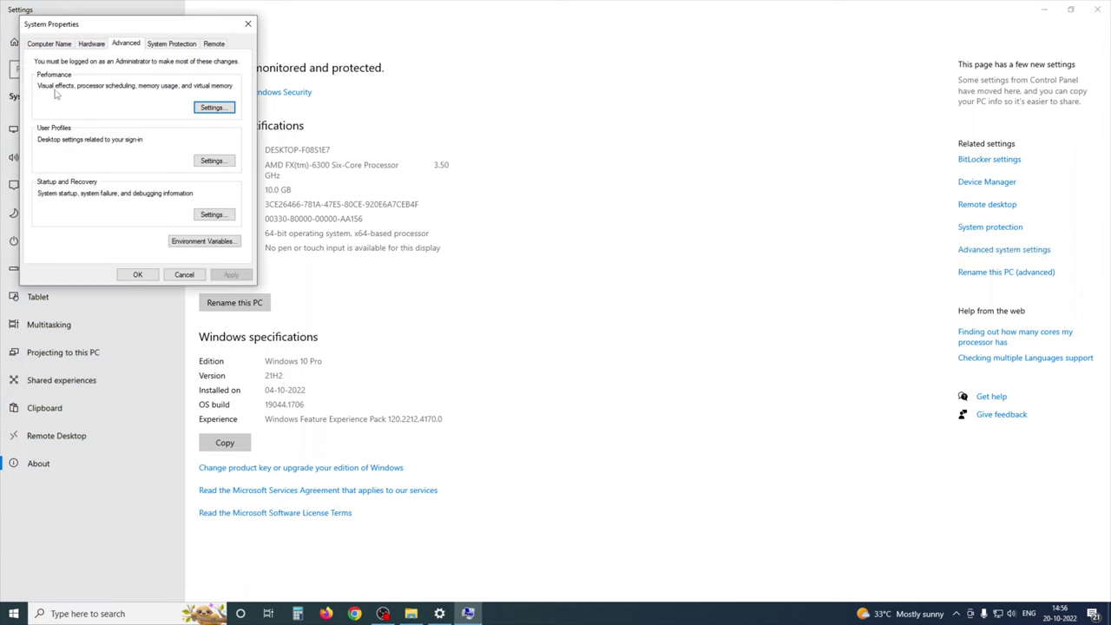
pyautogui.click(212, 107)
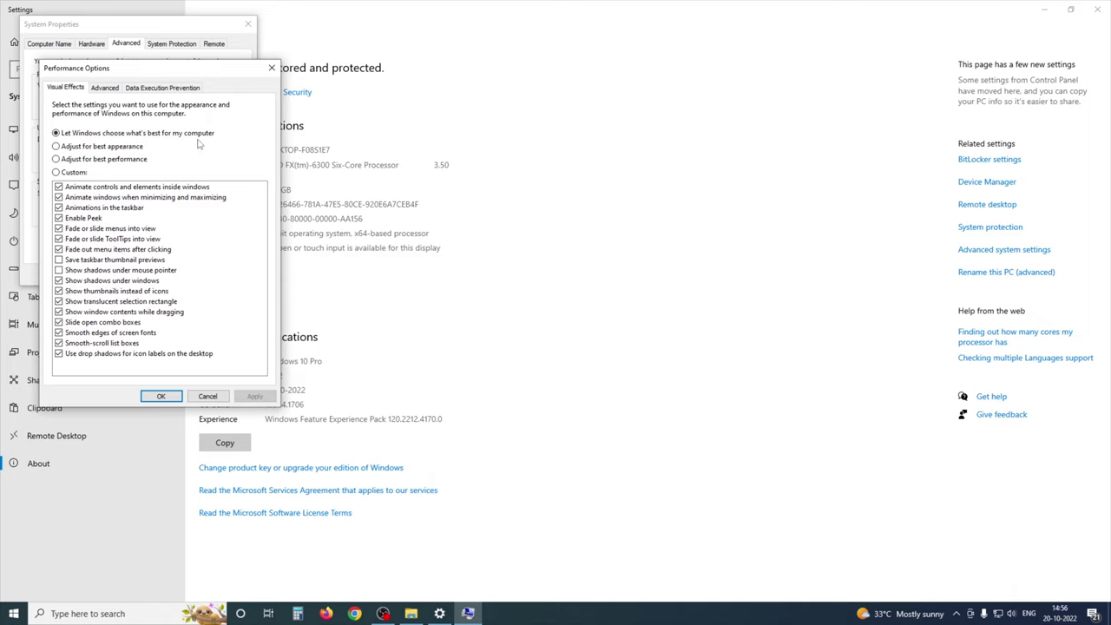
# Apply the "Adjust for best appearance" visual effects setting and confirm both Performance Options and System Properties
pyautogui.click(119, 161)
pyautogui.click(255, 396)
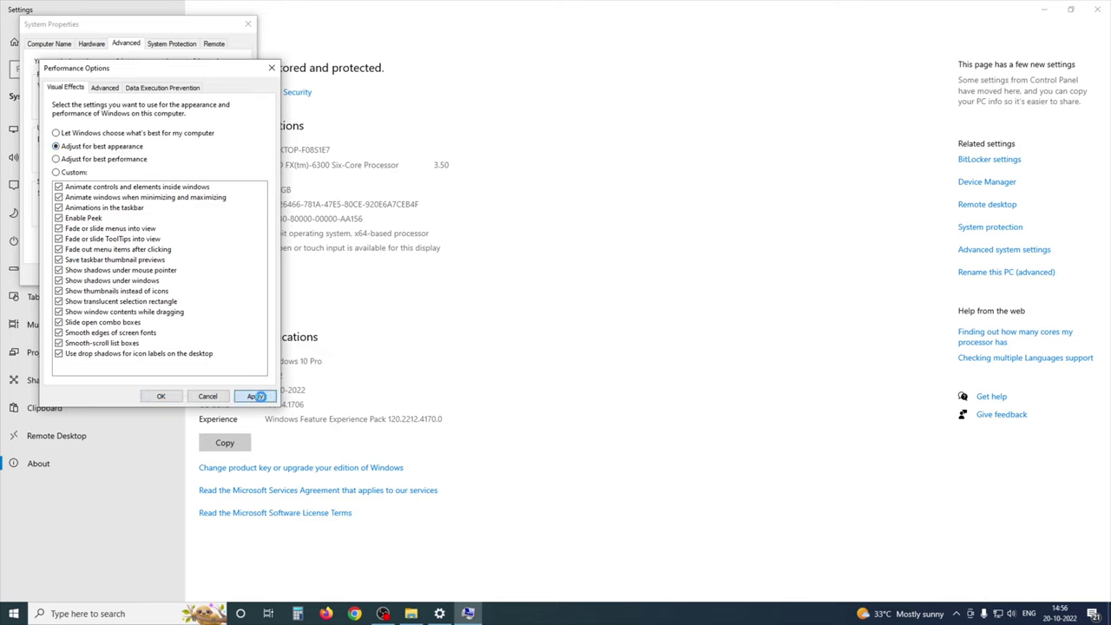
pyautogui.click(161, 397)
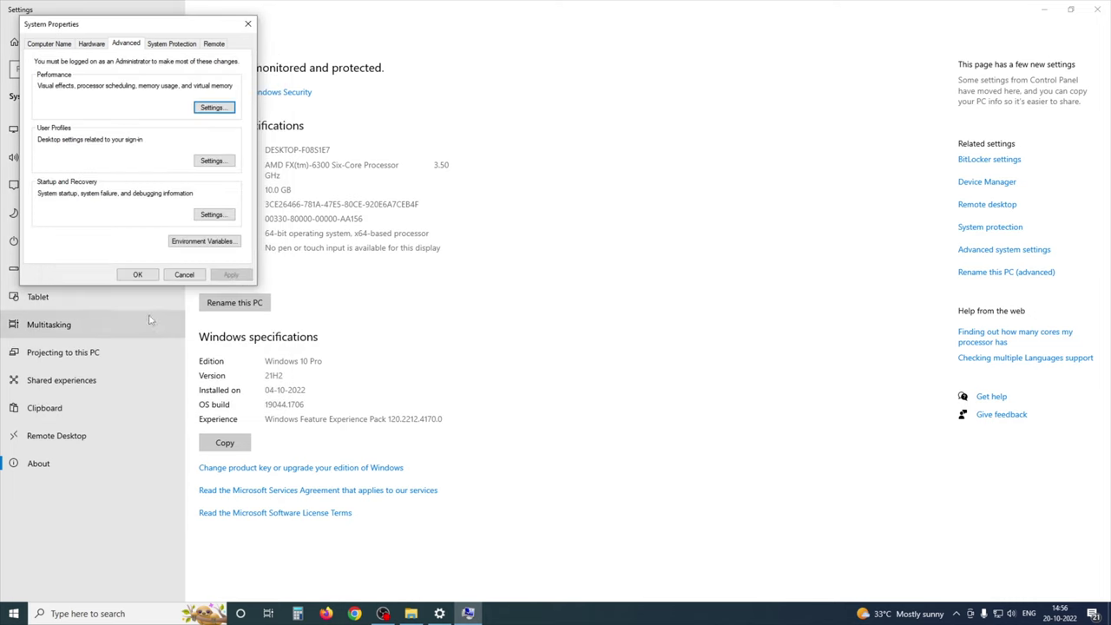
pyautogui.click(137, 276)
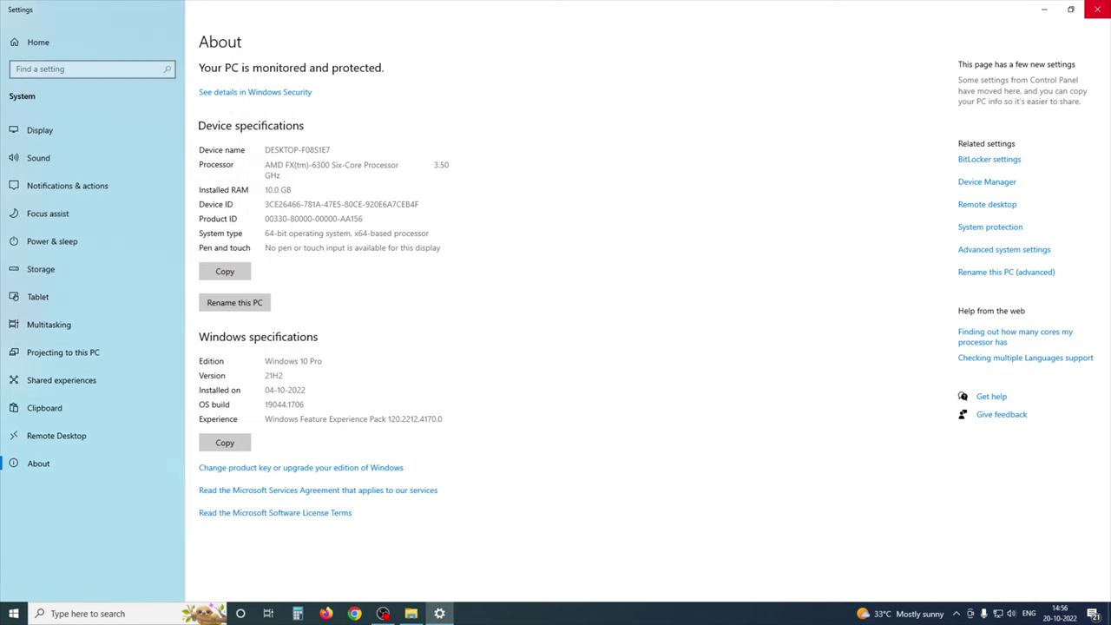
# Close the Settings and This PC windows and refresh the desktop twice
pyautogui.click(1102, 8)
pyautogui.click(960, 145)
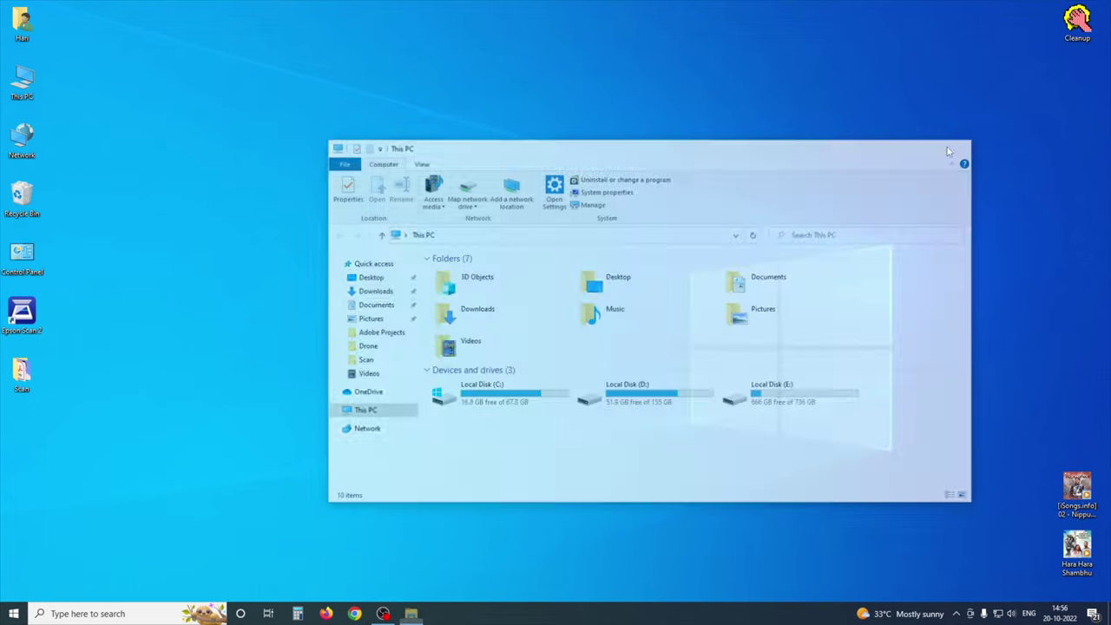
pyautogui.rightClick(314, 170)
pyautogui.click(344, 219)
pyautogui.rightClick(348, 196)
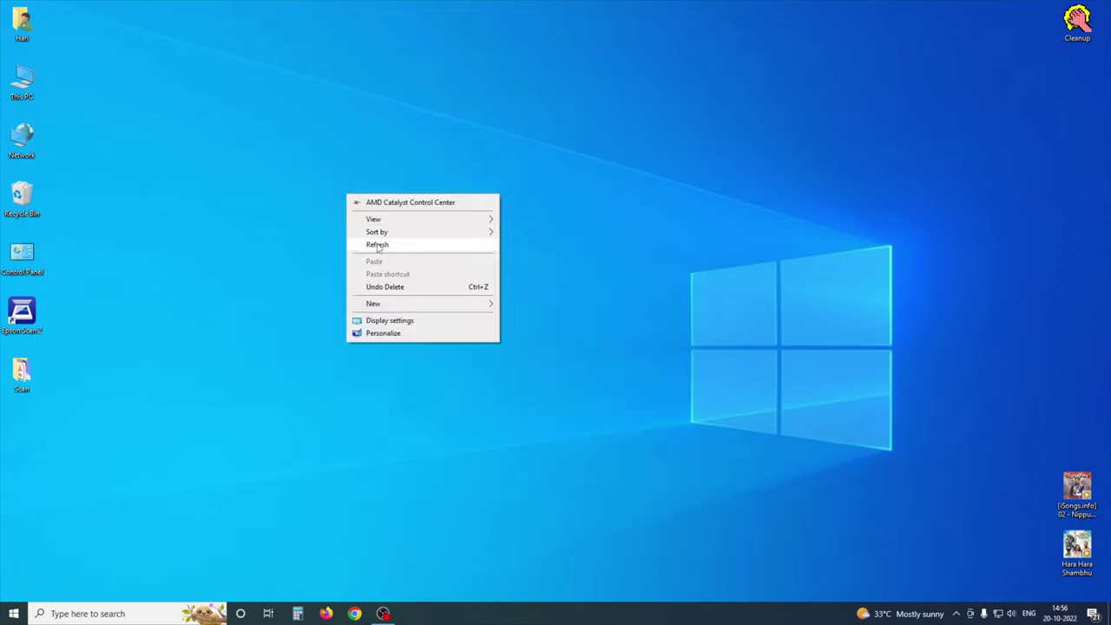
pyautogui.click(378, 247)
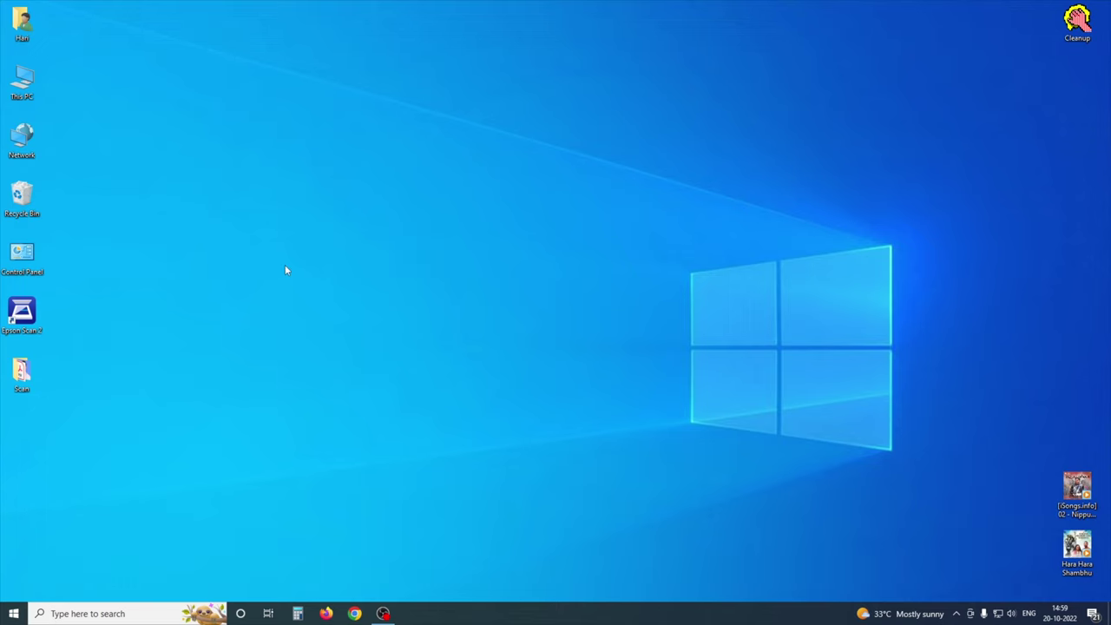
# Switch the power plan to High performance in the Control Panel's Power Options, under the additional plans
pyautogui.doubleClick(21, 252)
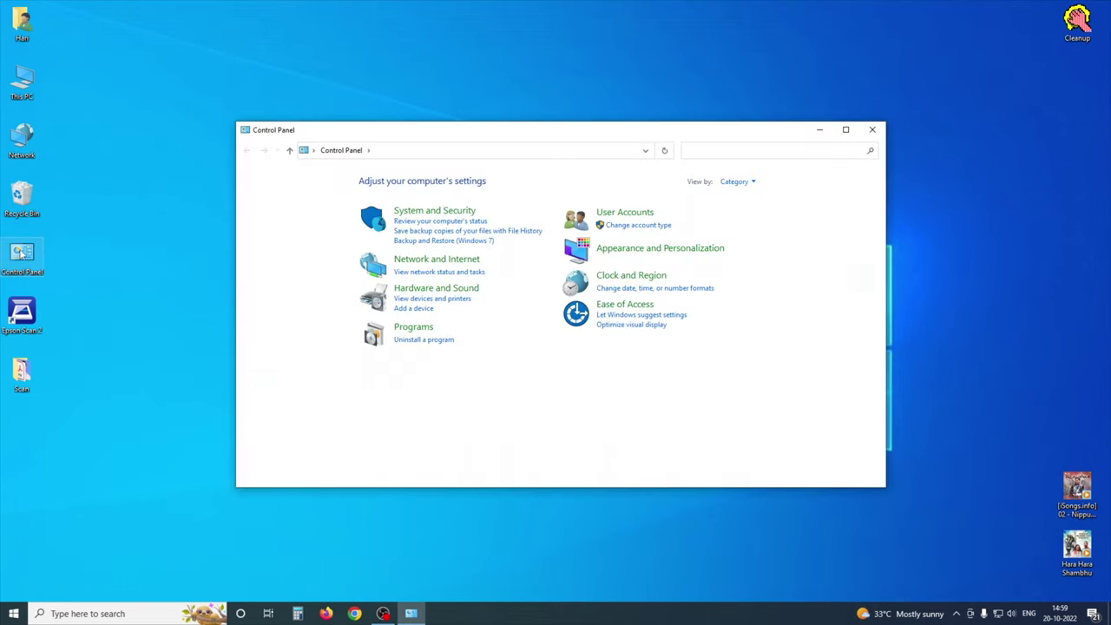
pyautogui.click(460, 290)
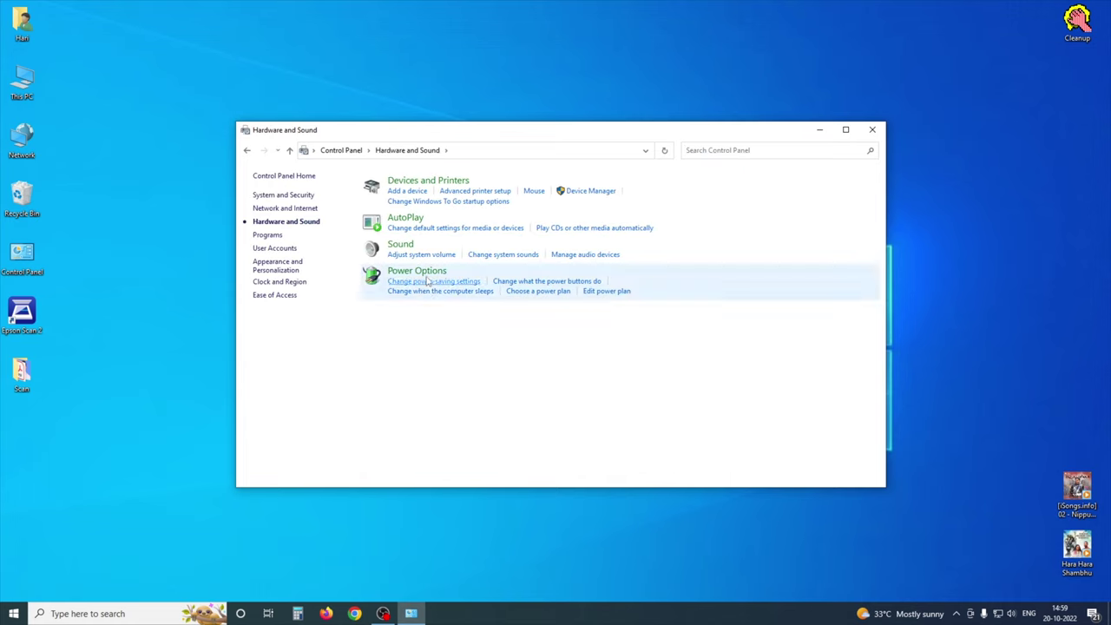
pyautogui.click(428, 277)
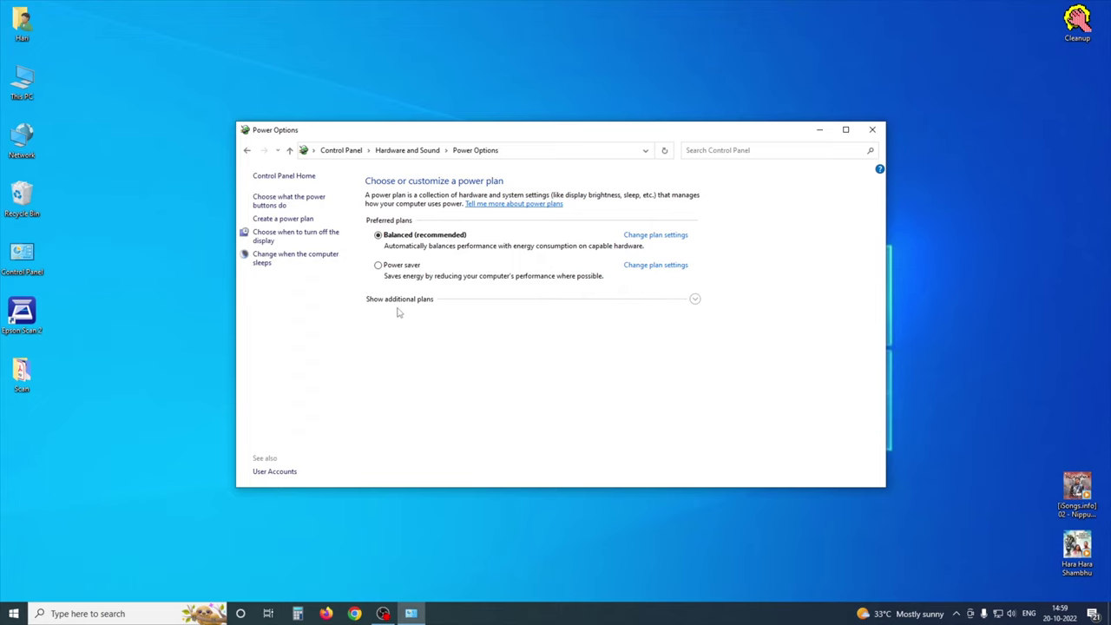
pyautogui.click(694, 299)
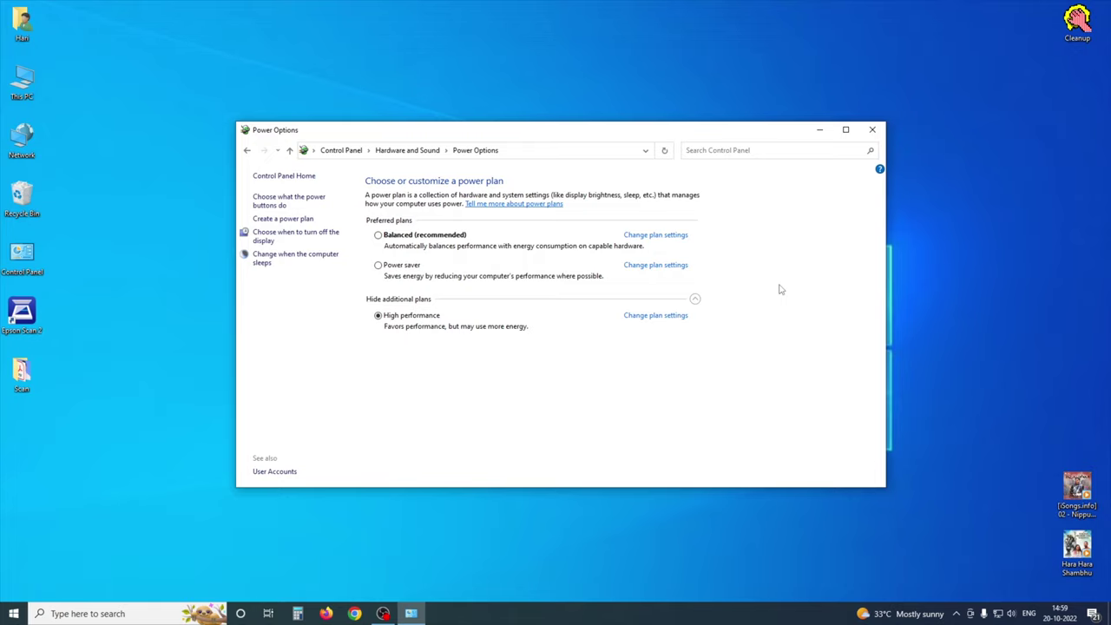
# Close the Power Options window and refresh the desktop twice
pyautogui.click(878, 132)
pyautogui.rightClick(344, 242)
pyautogui.click(372, 293)
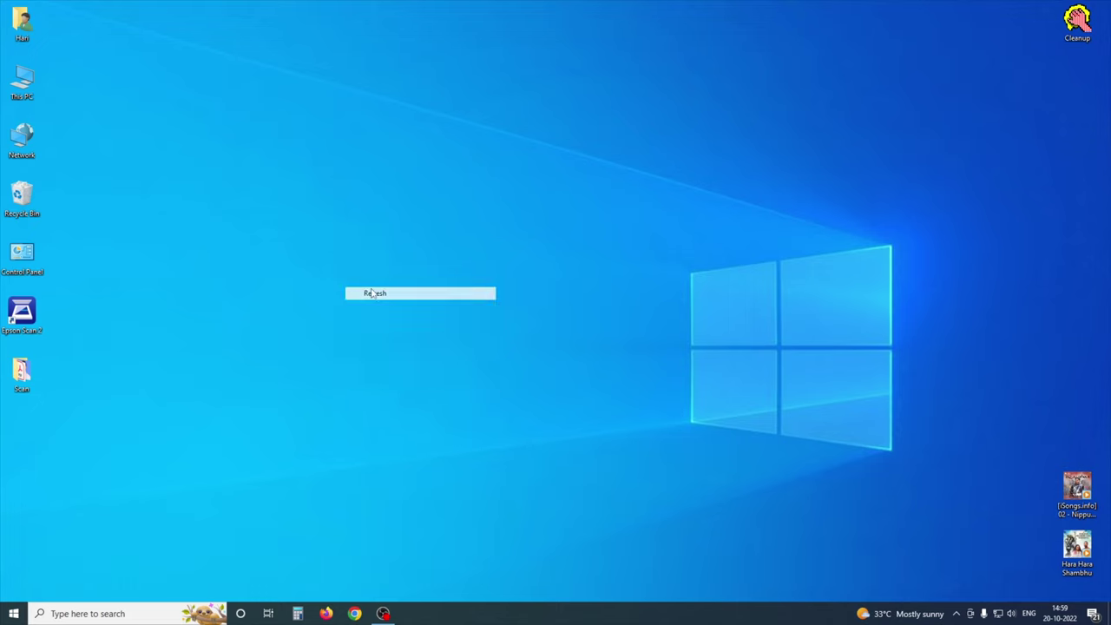
pyautogui.rightClick(358, 244)
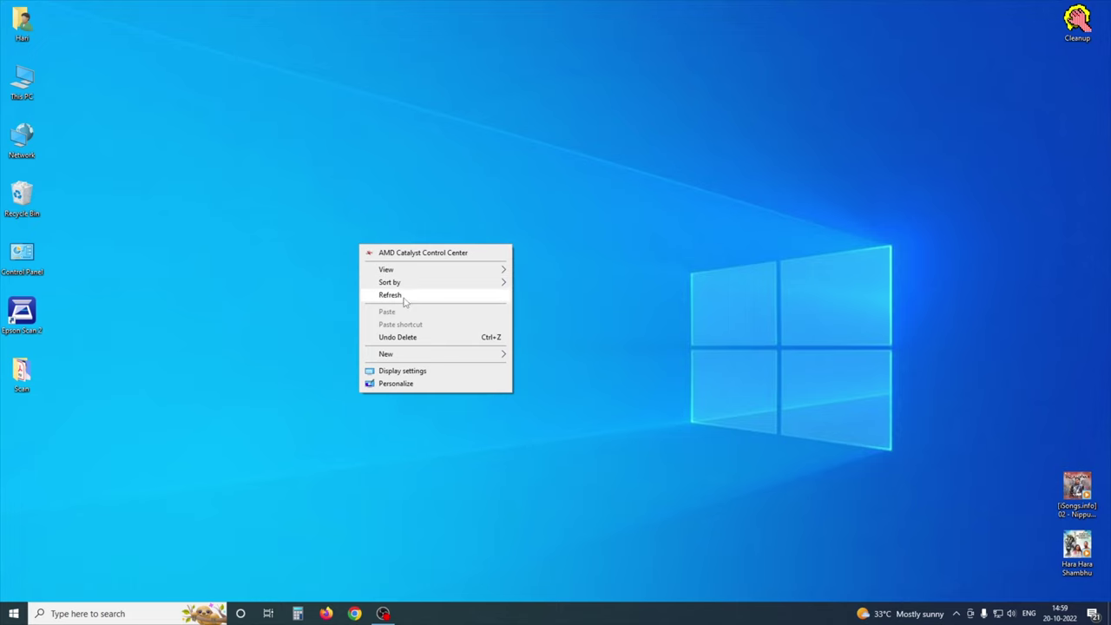
pyautogui.click(404, 295)
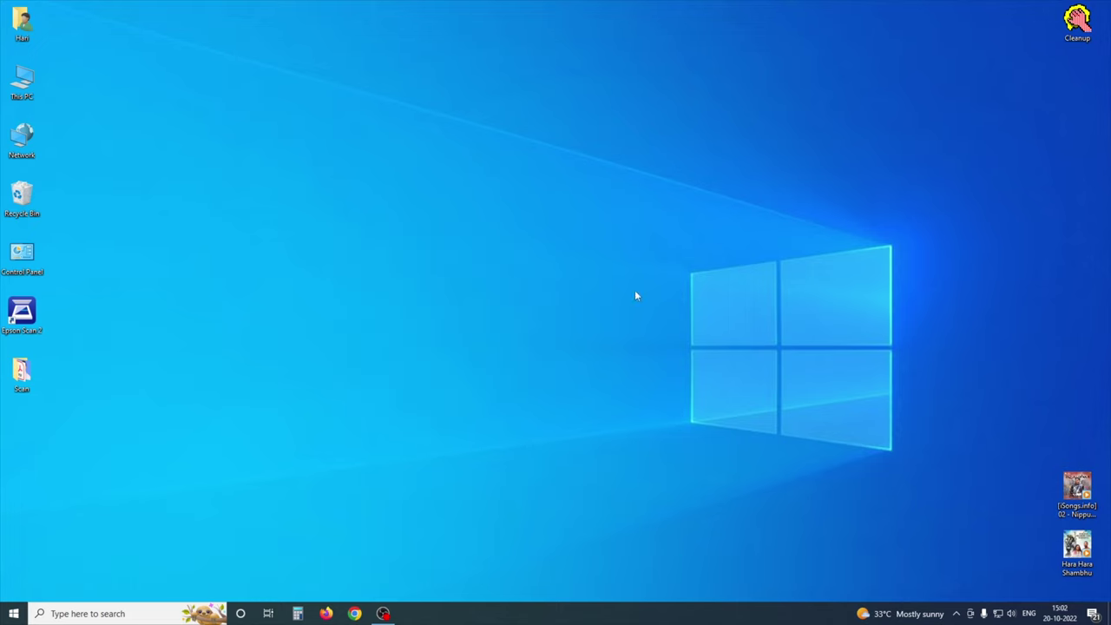
# Open Task Manager, review the startup programs and disable Microsoft OneDrive from launching at startup
pyautogui.rightClick(655, 618)
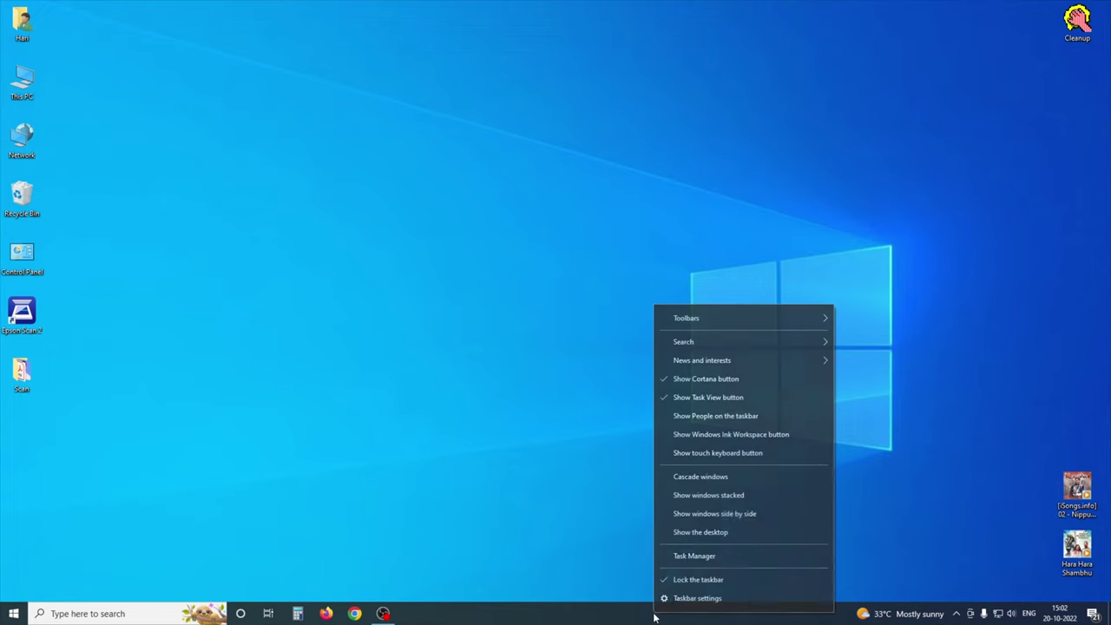
pyautogui.click(705, 557)
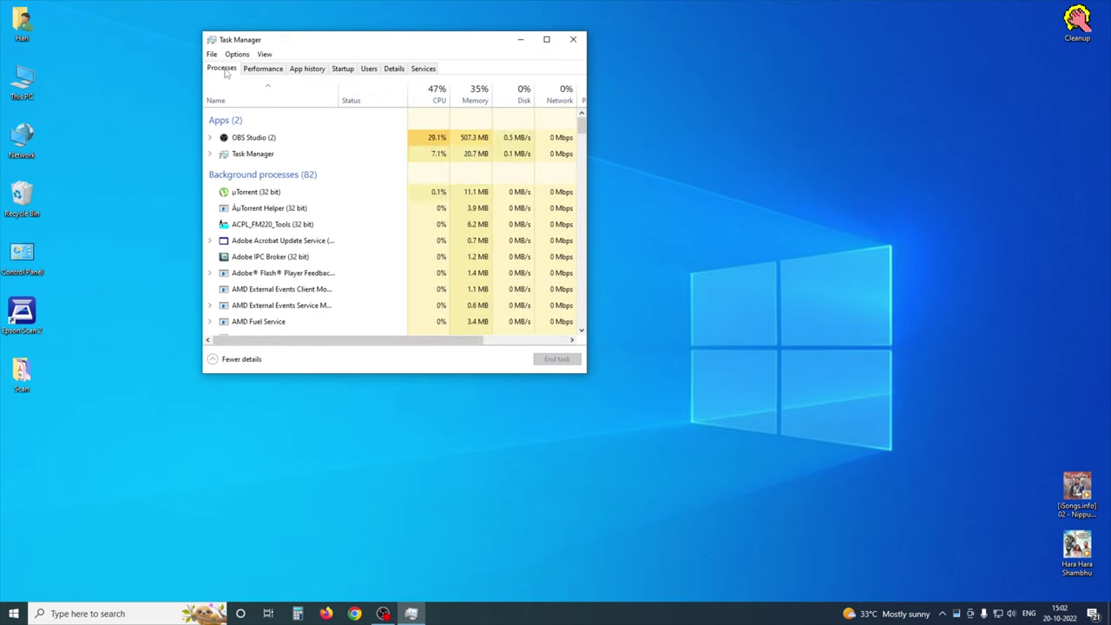
pyautogui.click(342, 73)
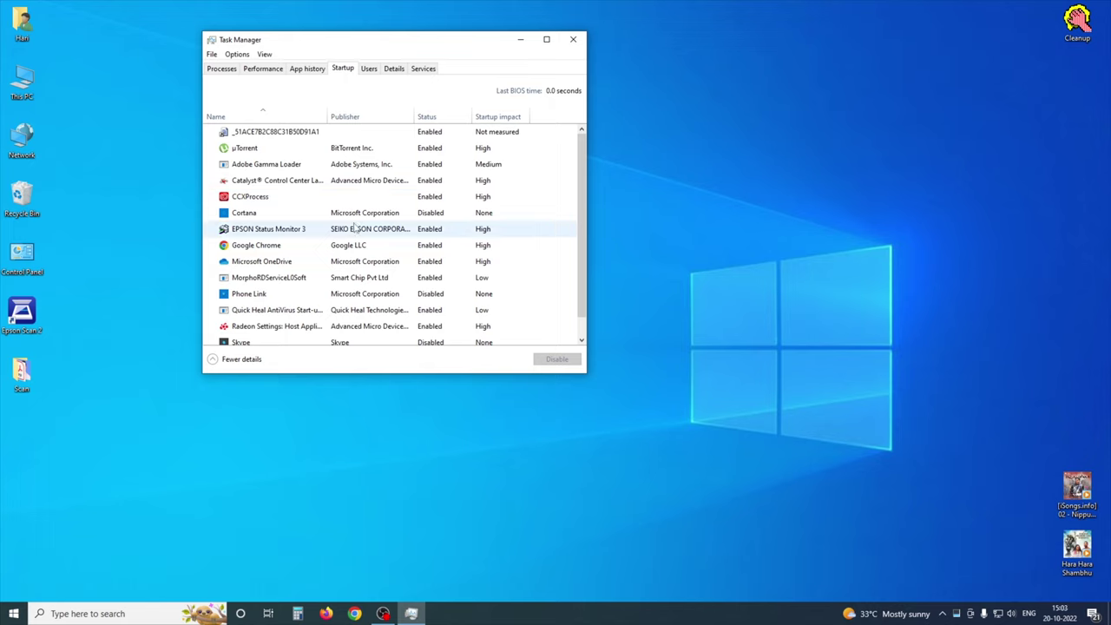
pyautogui.scroll(-1, 336, 219)
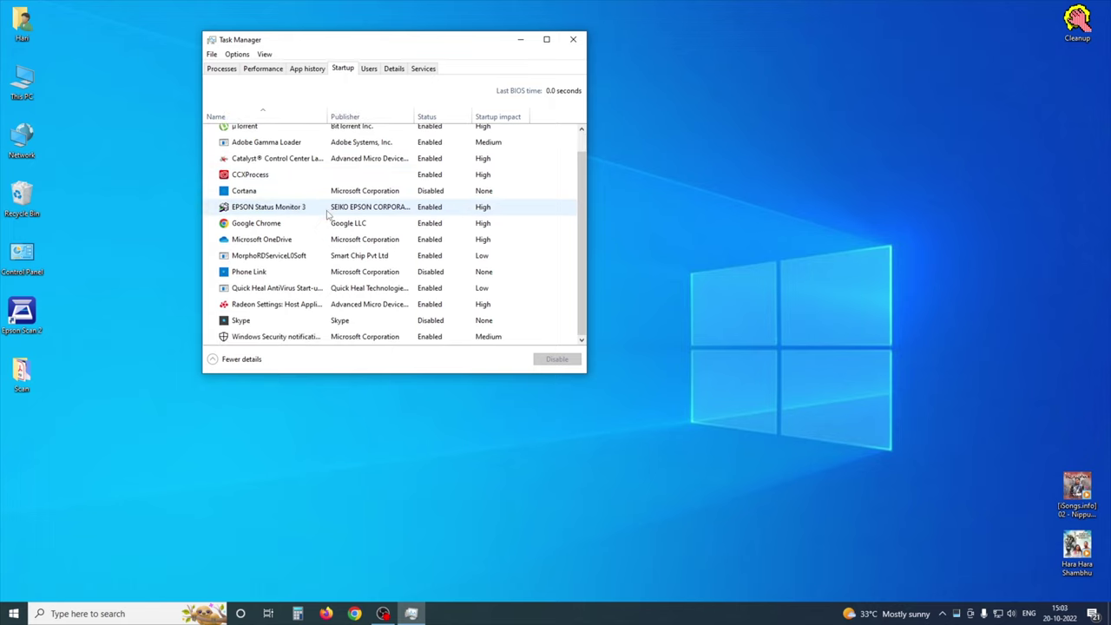
pyautogui.scroll(1, 333, 265)
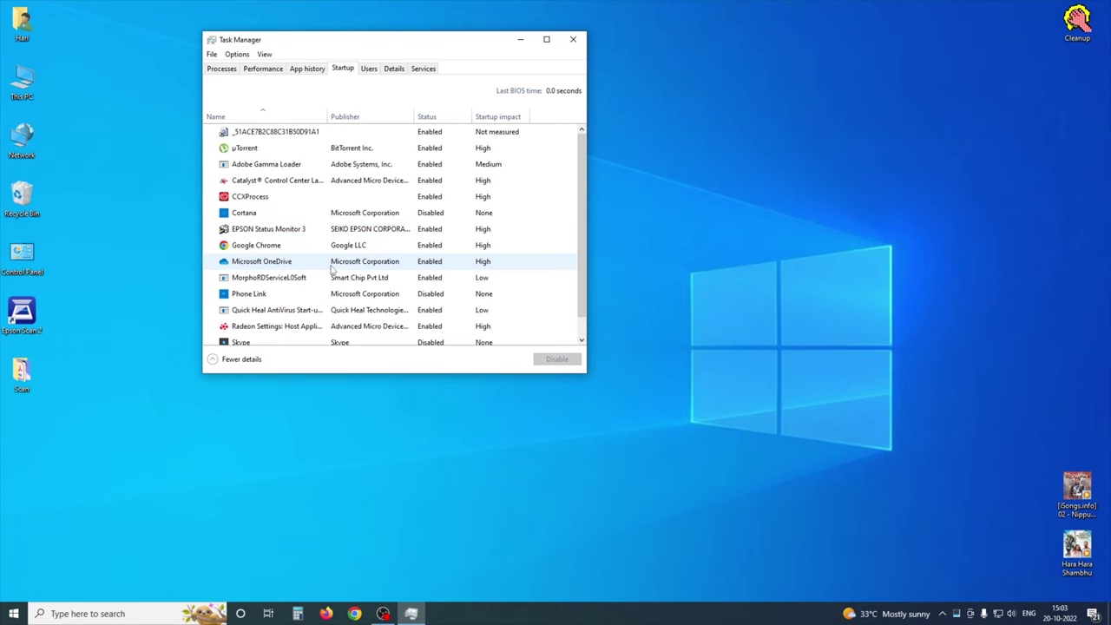
pyautogui.scroll(1, 331, 269)
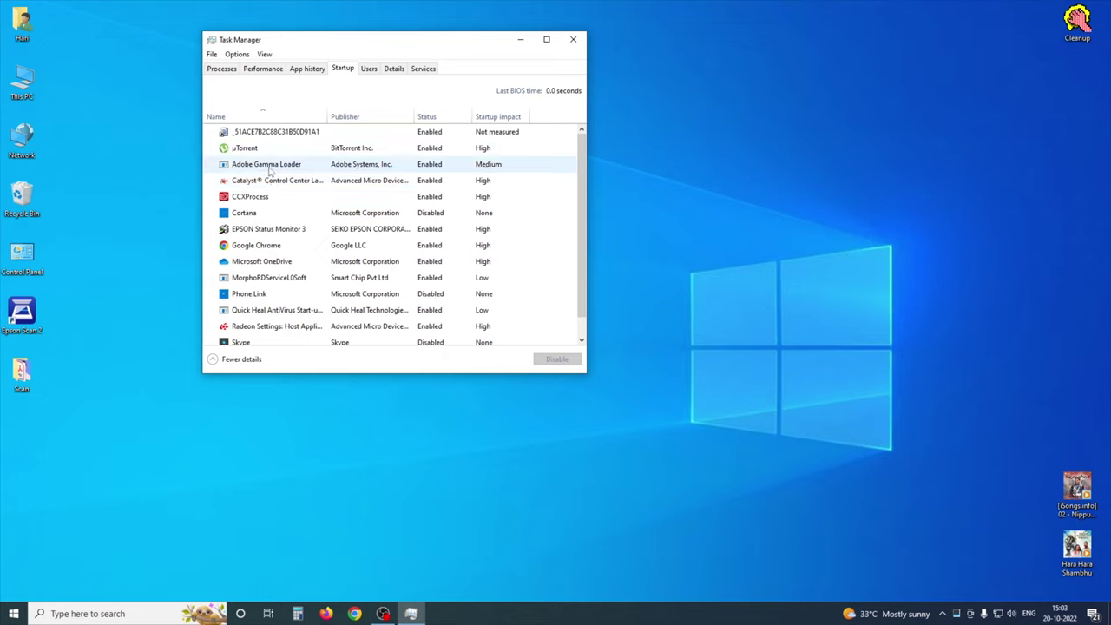
pyautogui.click(265, 267)
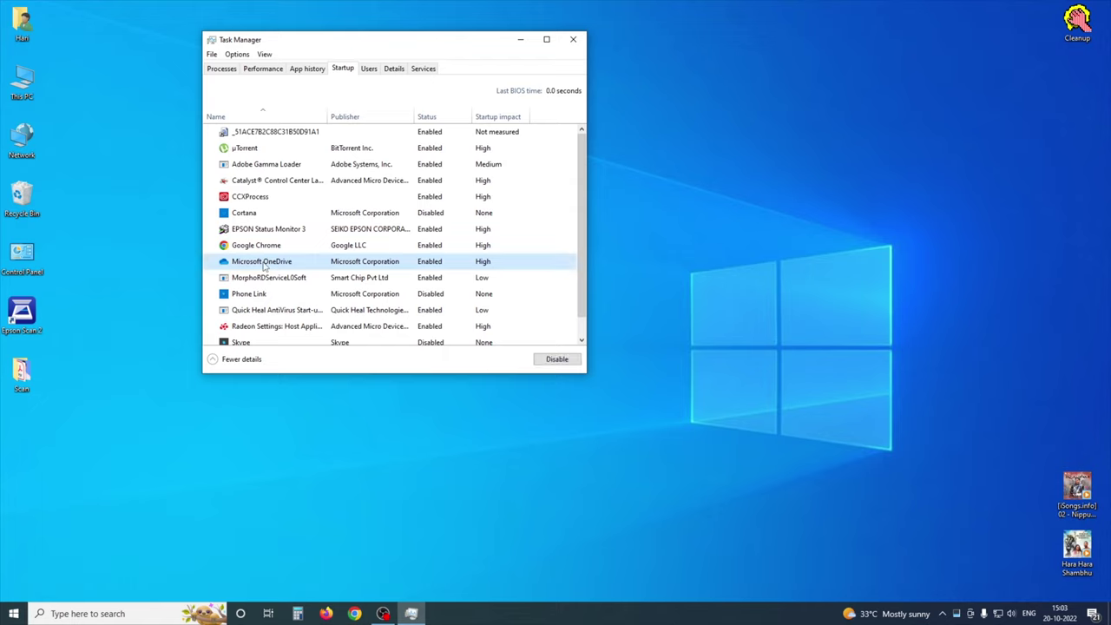
pyautogui.click(557, 361)
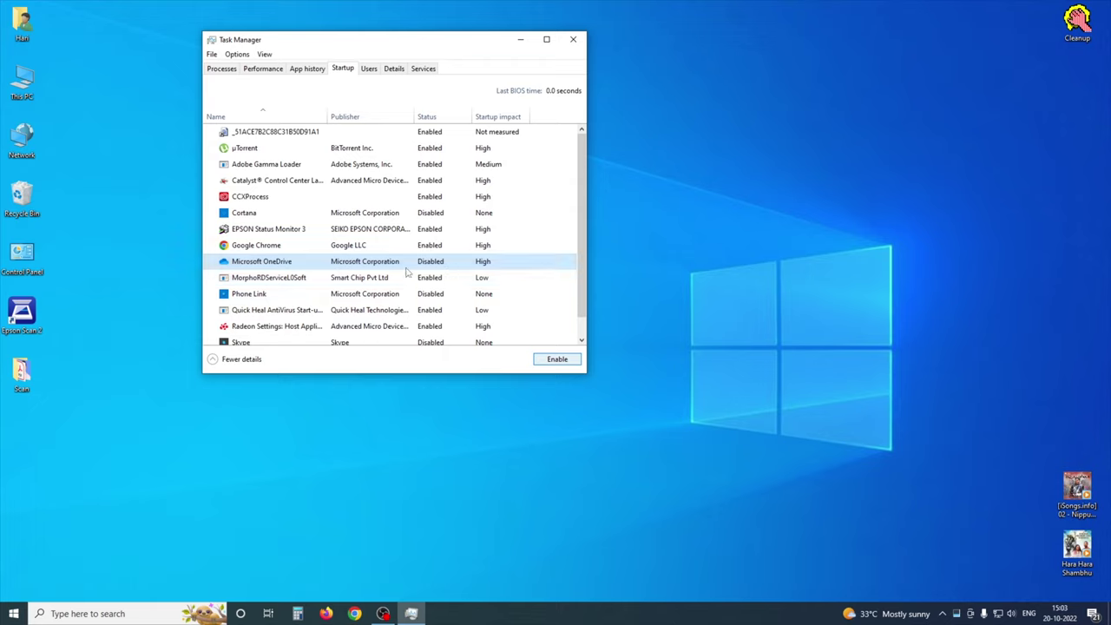
# Check the startup status of Phone Link and Skype, and close Task Manager
pyautogui.click(264, 296)
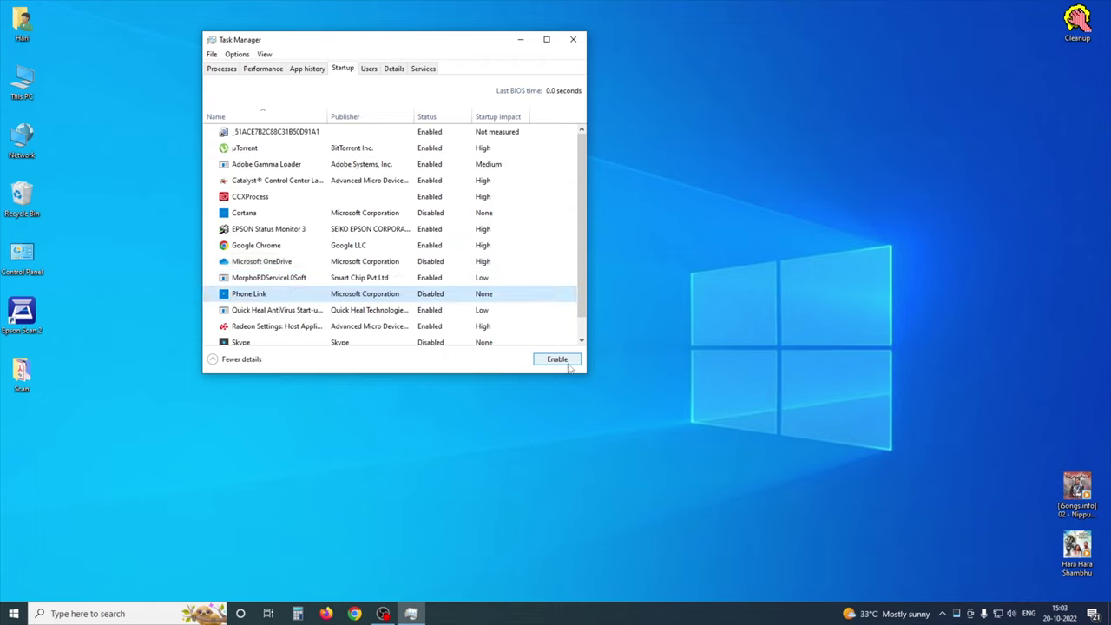
pyautogui.scroll(-2, 339, 286)
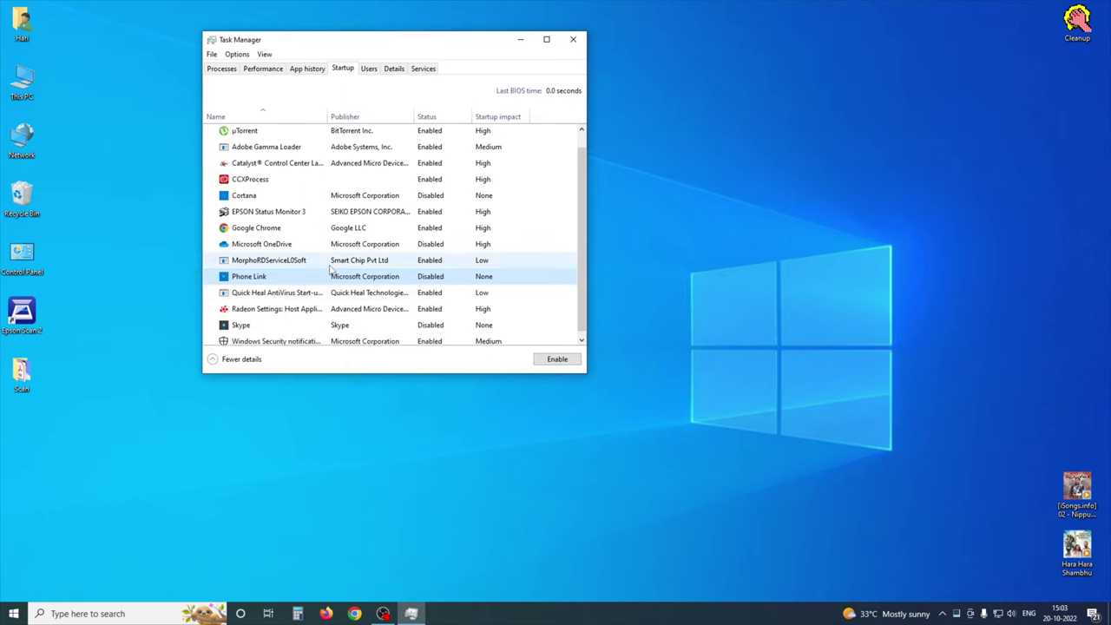
pyautogui.click(274, 320)
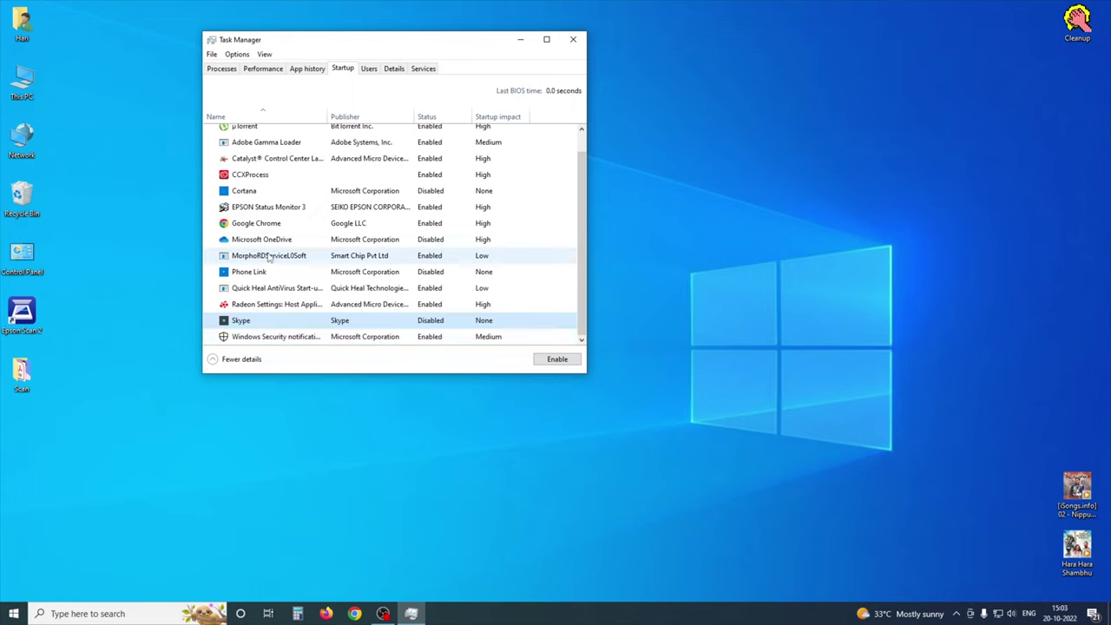
pyautogui.scroll(1, 268, 258)
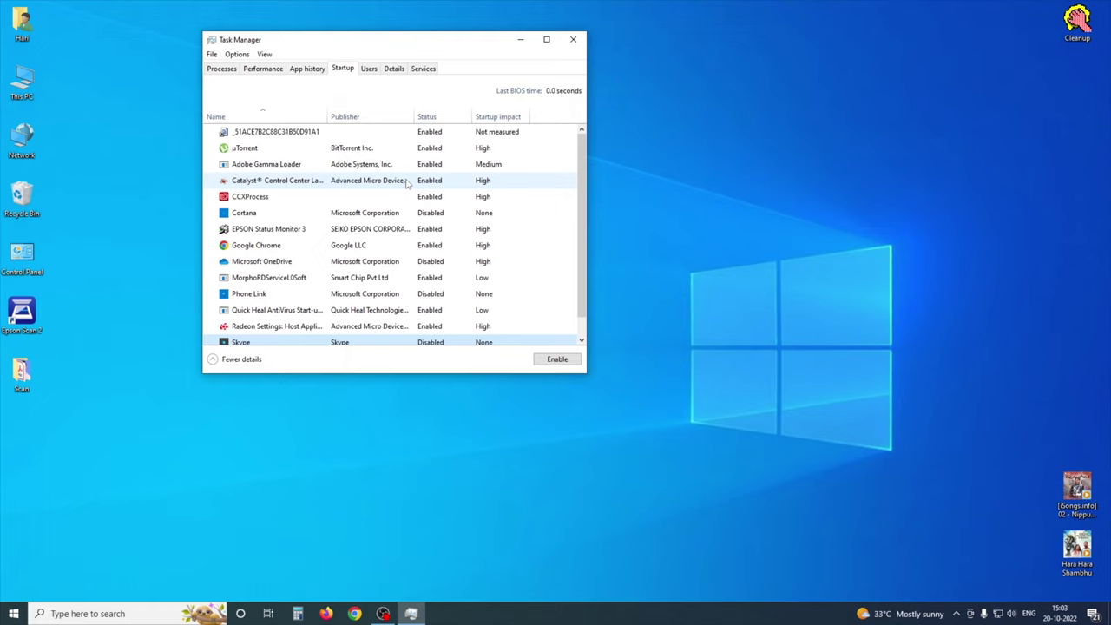
pyautogui.click(573, 39)
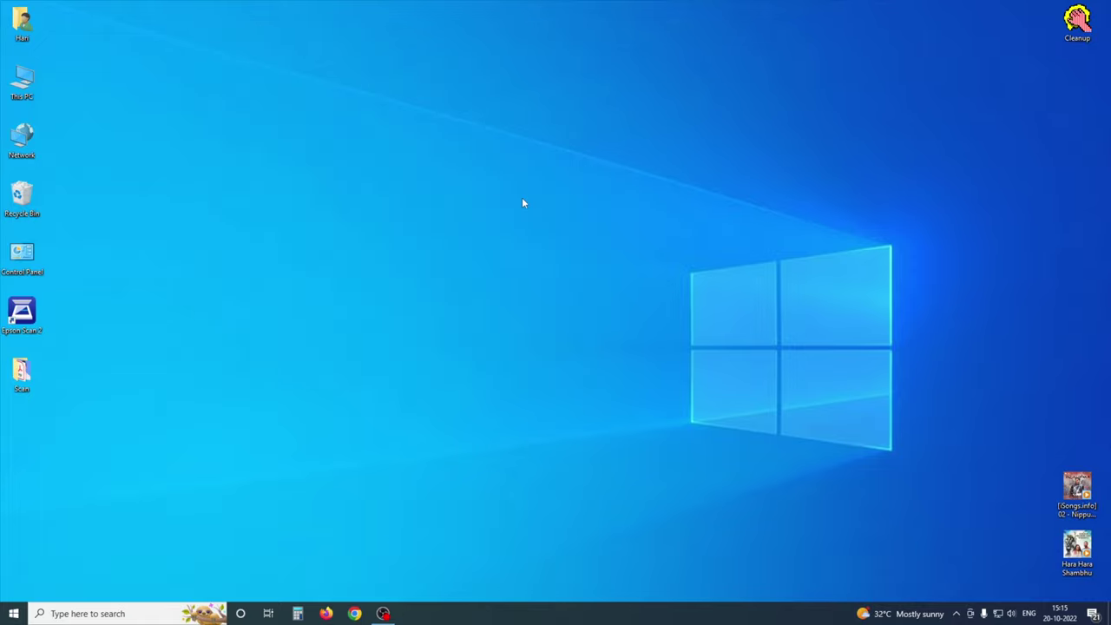